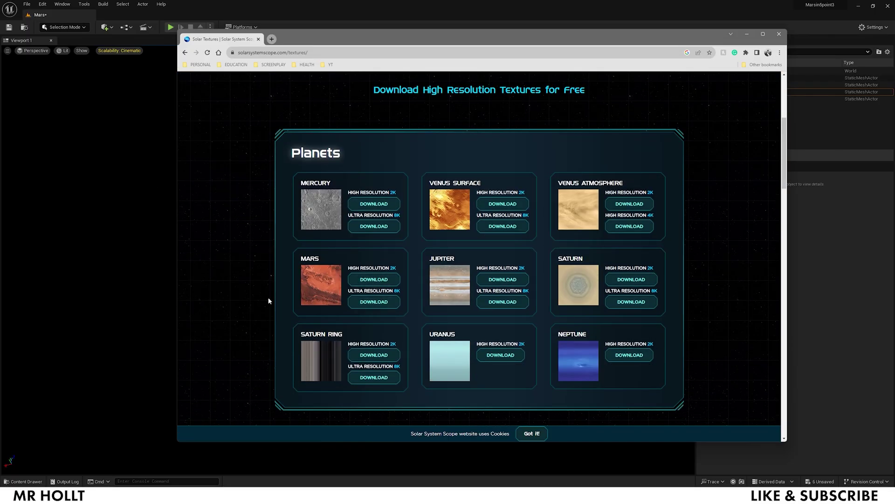
Look through the downloadable planet textures on the Solar System Scope page.
scroll(269, 301, "down", 2)
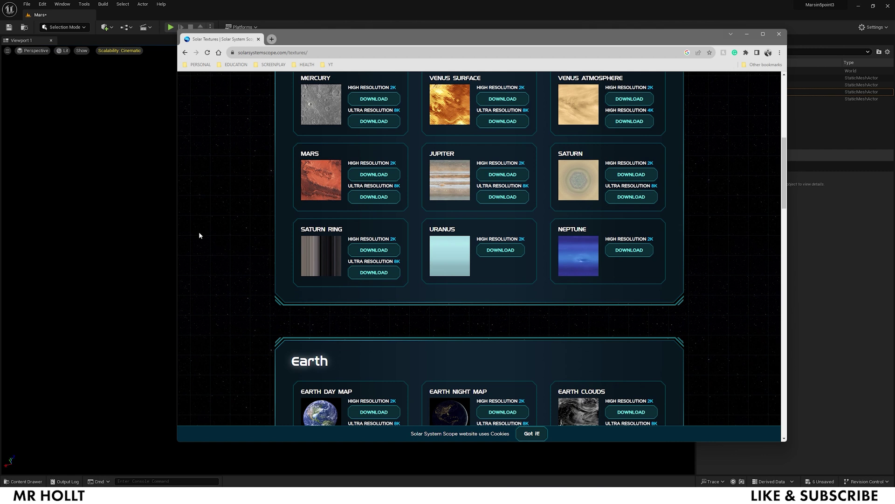
scroll(428, 131, "down", 4)
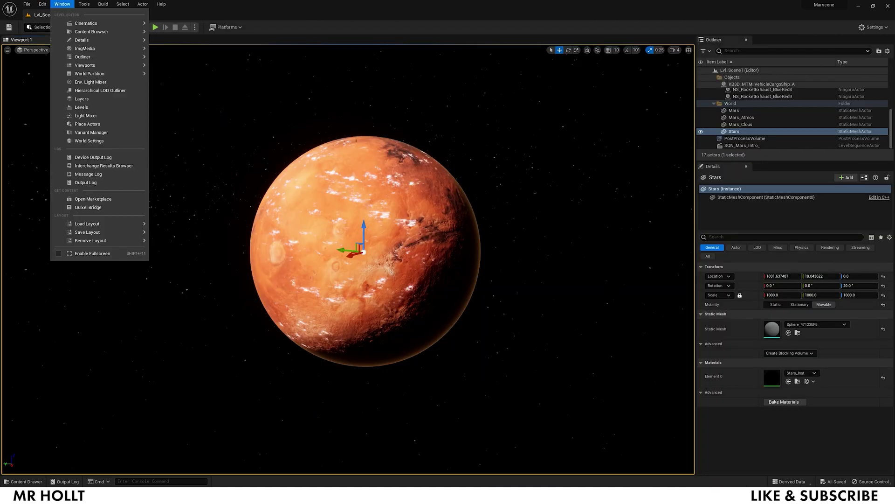
Create a new level from the Empty Level template in Unreal Editor.
mouse_move(27, 5)
left_click(47, 23)
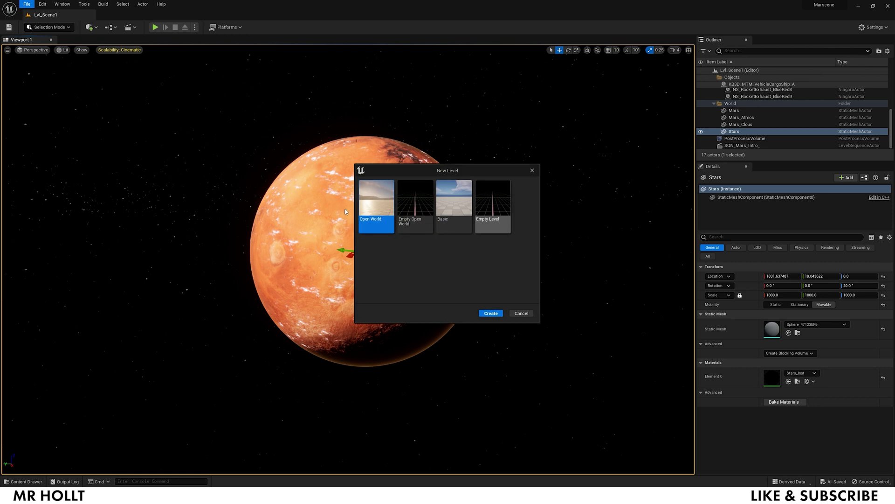
left_click(493, 208)
left_click(491, 312)
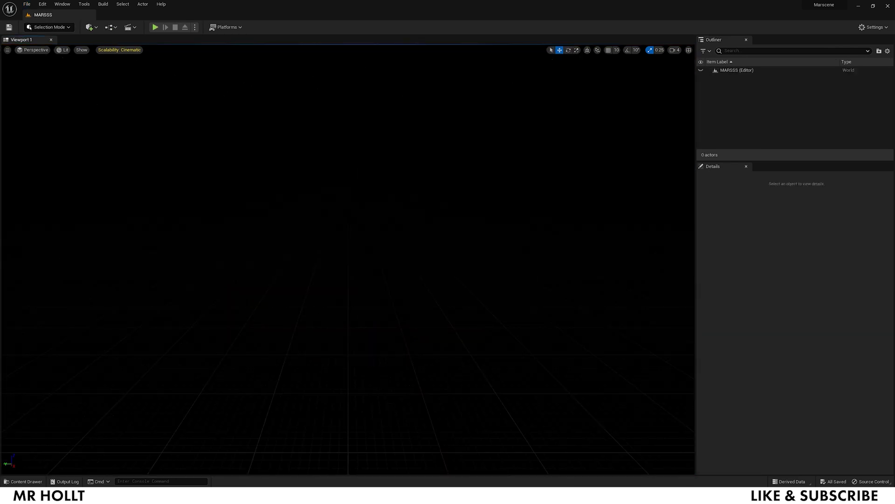
Switch to Modeling mode and start a new sphere with Lat Long as its subdivision type.
left_click(49, 27)
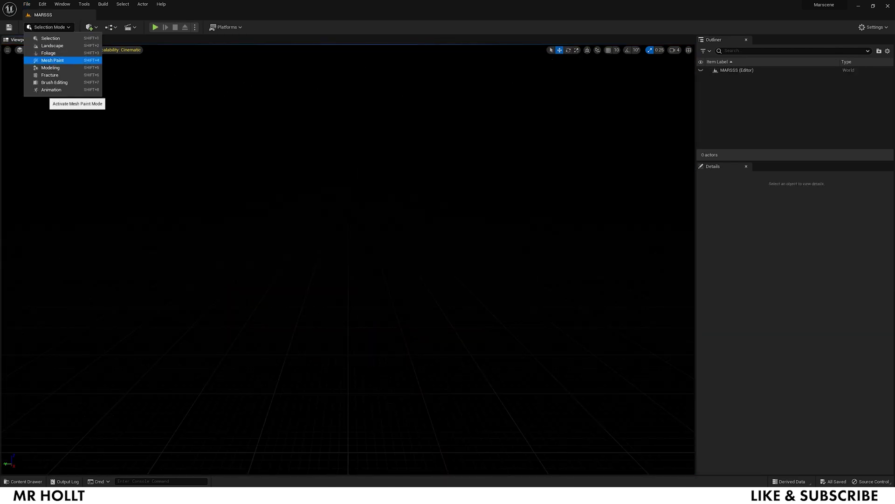
left_click(44, 68)
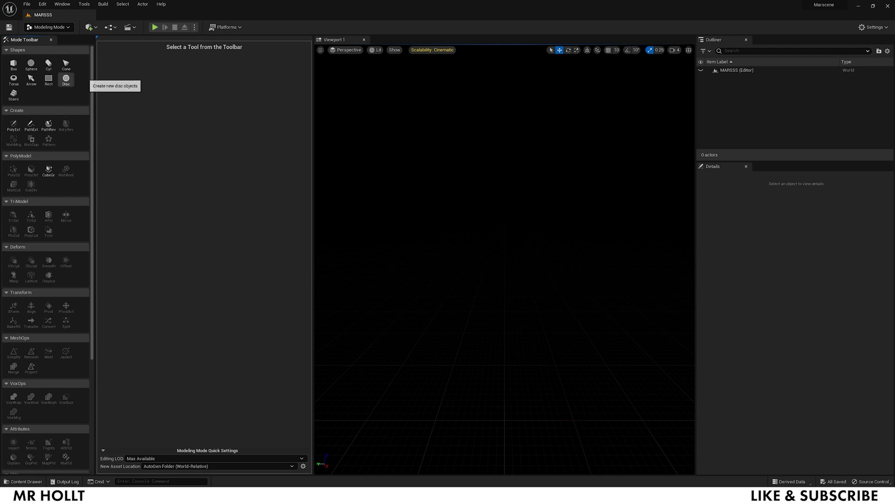
left_click(31, 64)
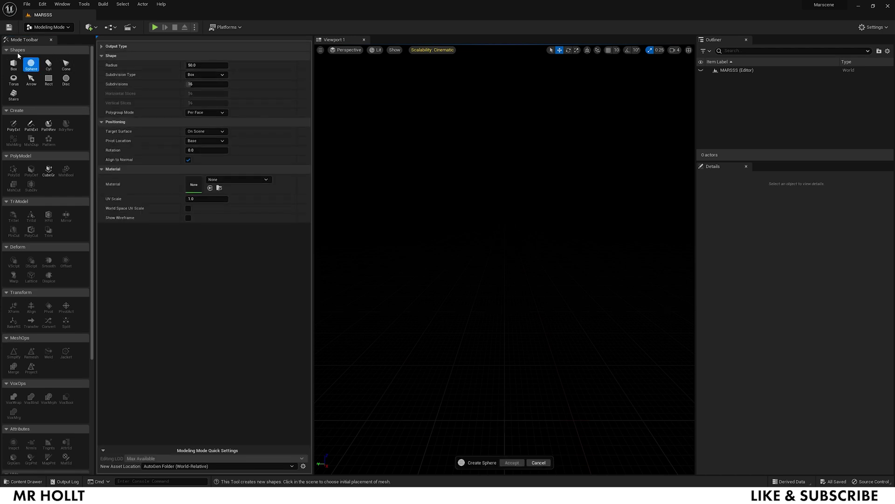
left_click(206, 84)
left_click(206, 92)
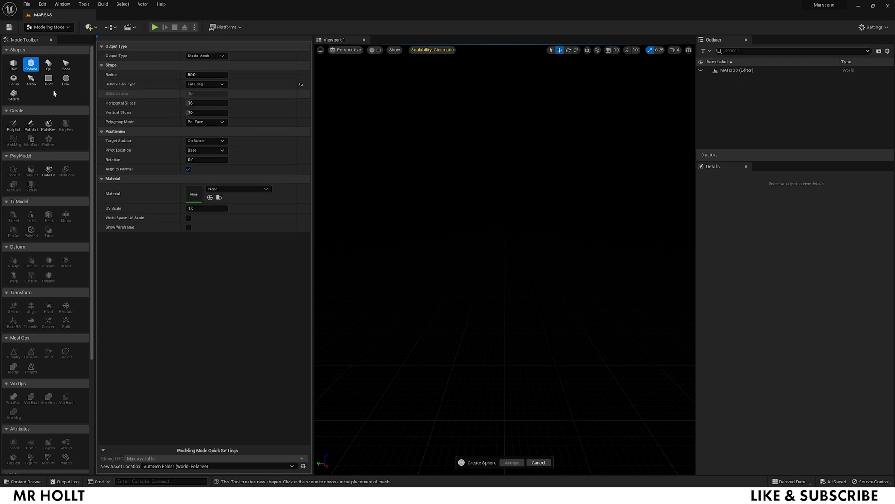
Create the sphere in the level with radius 1000000, 200 horizontal slices and 200 vertical slices.
left_click(206, 74)
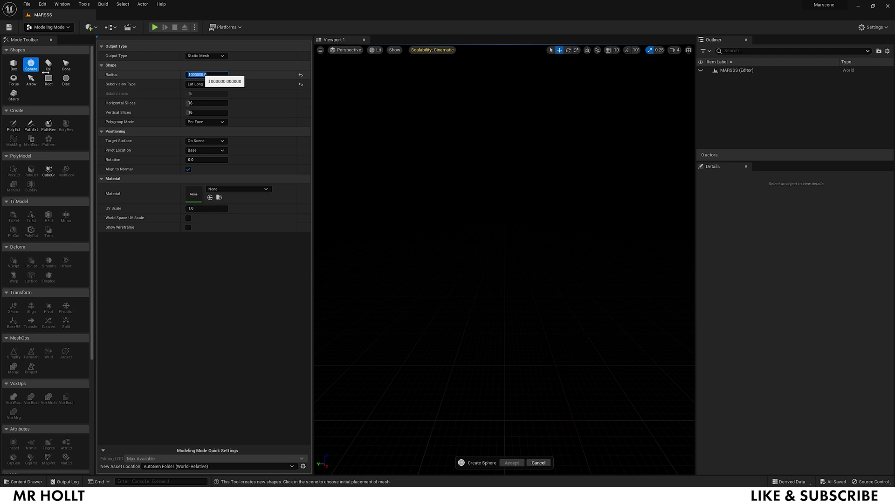
key("Tab")
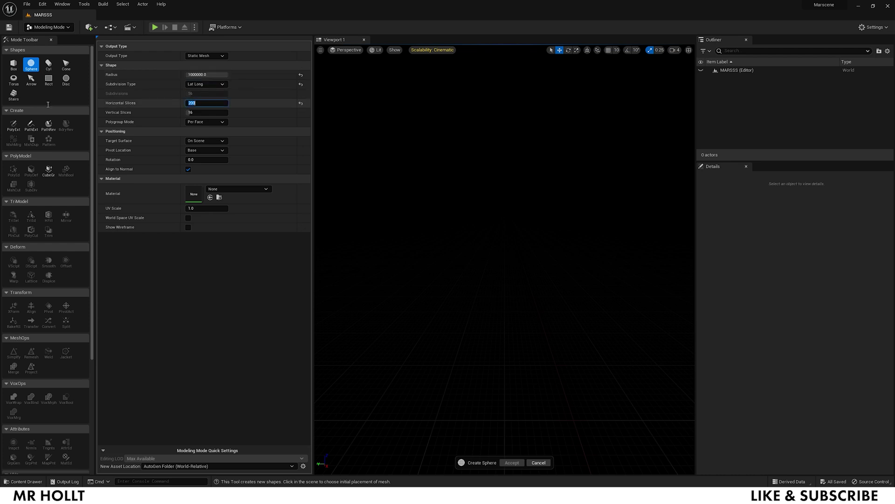
key("Tab")
type("200")
key("Return")
left_click(103, 114)
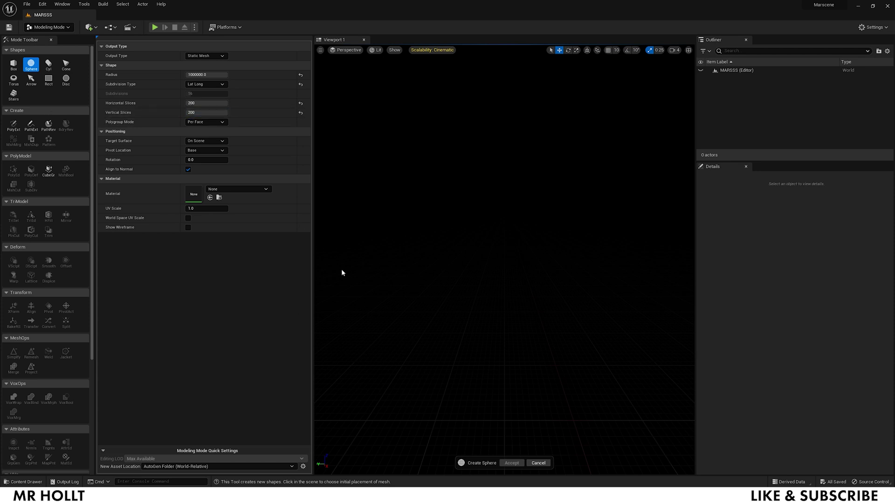
left_click(323, 320)
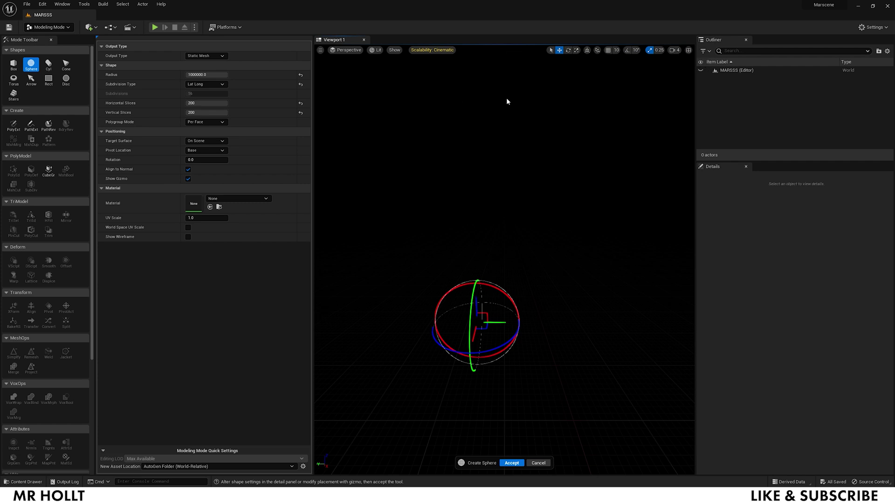
left_click(511, 462)
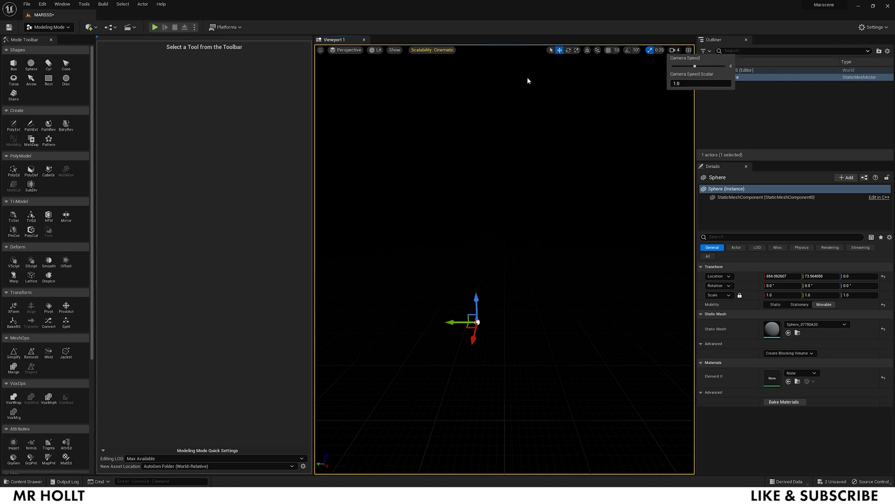
Set the viewport's camera speed scalar to 128 and frame the whole sphere.
left_click_drag(676, 84, 731, 84)
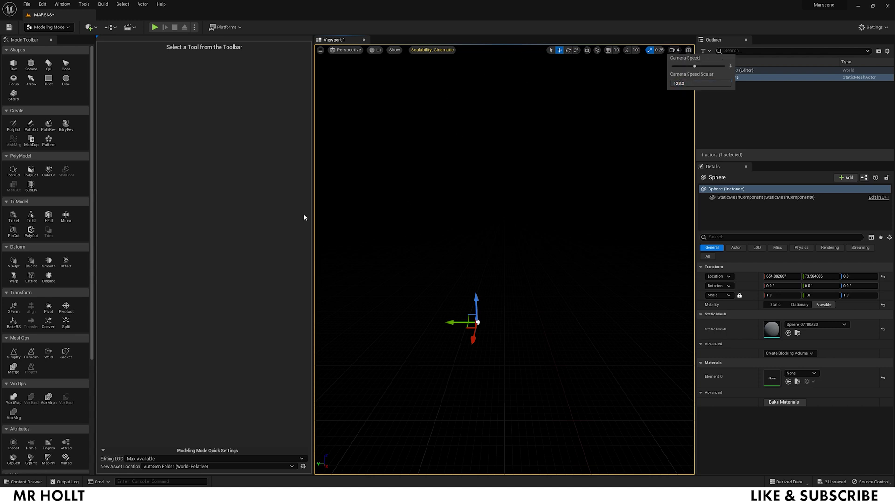
key("s")
mouse_move(327, 216)
right_mouse_down()
mouse_move(369, 215)
mouse_move(335, 216)
mouse_move(335, 207)
right_mouse_up()
key("s")
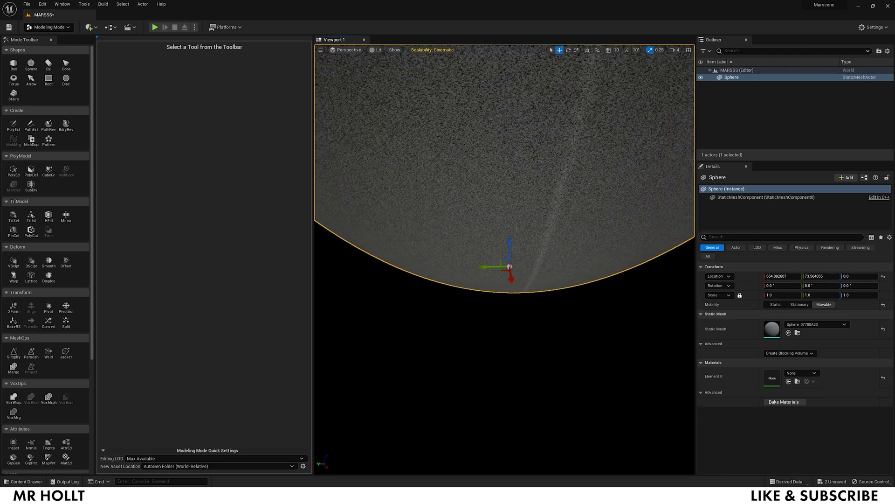
key("s")
right_click_drag(335, 208, 335, 184)
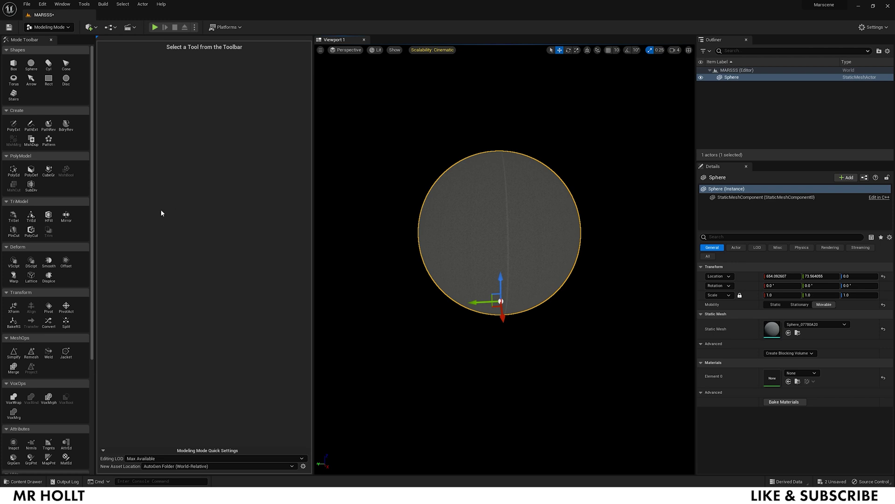
Place the sphere's pivot at the centre of its bounding box.
left_click(49, 307)
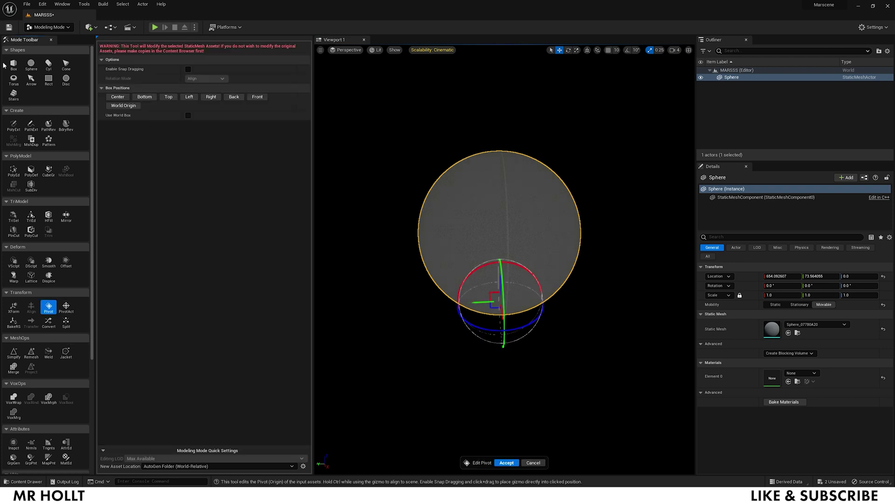
left_click(117, 96)
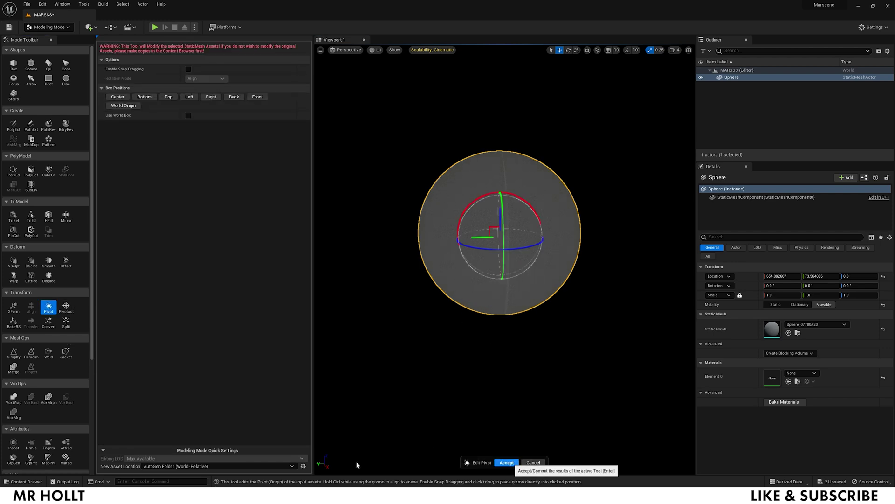
left_click(506, 462)
key("Return")
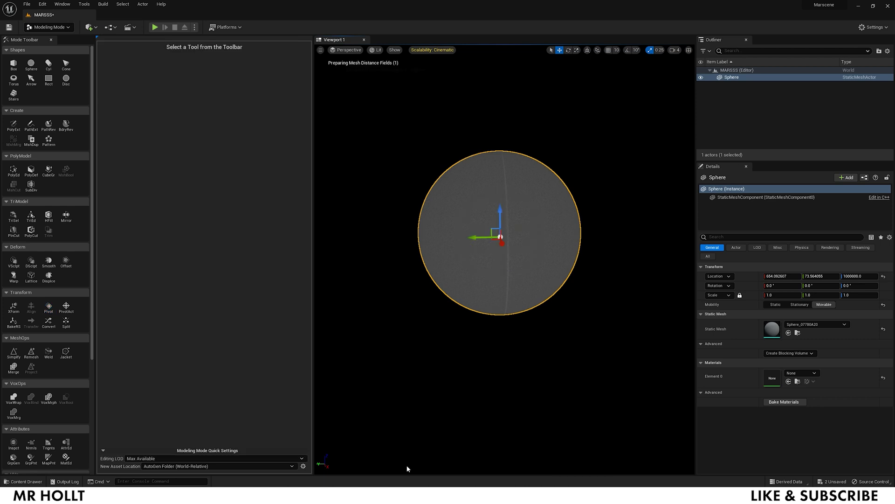
Duplicate the sphere three times in place and return to Selection mode.
left_click(48, 27)
left_click(336, 222)
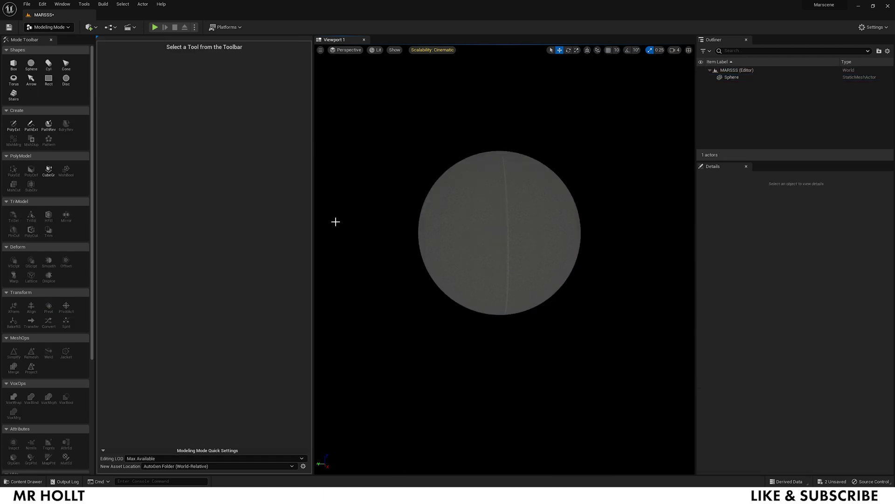
key("ctrl+z")
key("ctrl+d")
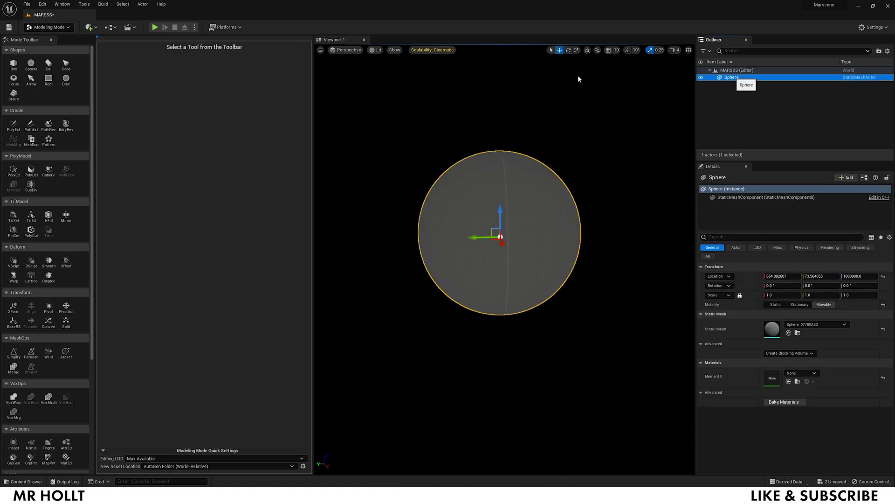
key("ctrl+d")
key("ctrl+d")
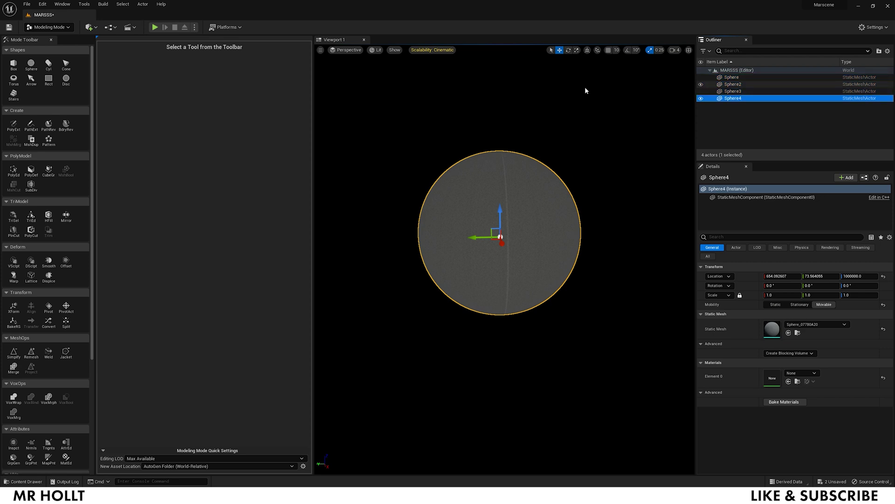
right_click_drag(441, 138, 402, 131)
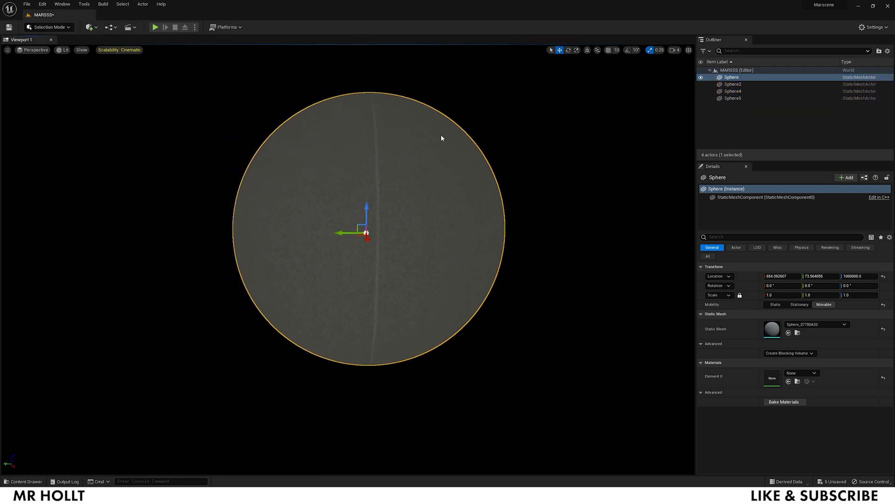
Rename the original sphere actor as Mars.
right_click(734, 77)
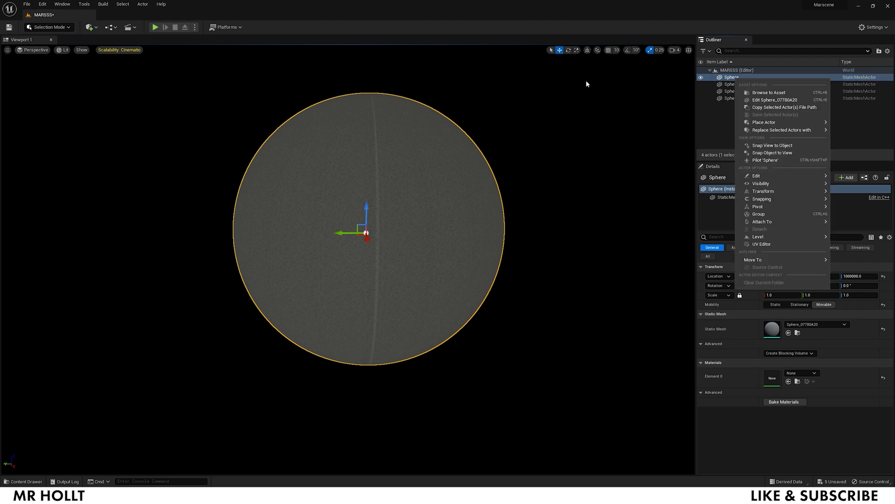
key("F2")
type("Mars")
key("Return")
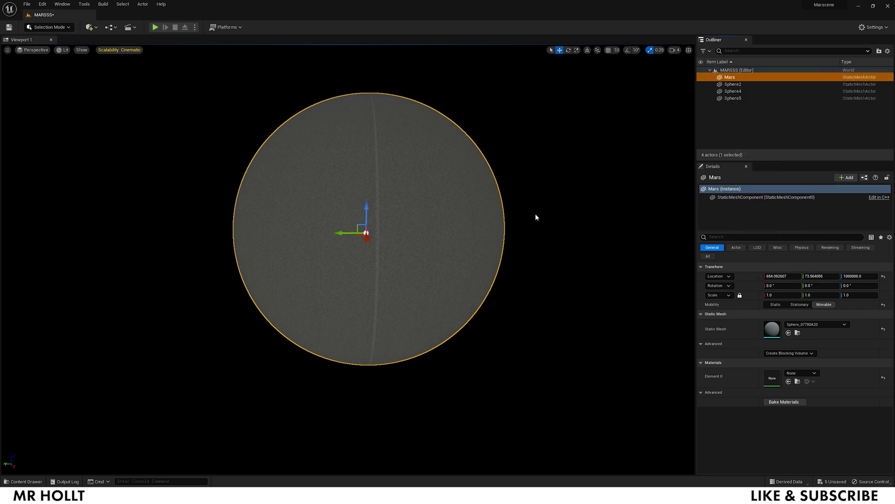
Rename the Sphere2 actor as Atmos.
left_click(743, 85)
right_click(743, 85)
mouse_move(770, 189)
key("Escape")
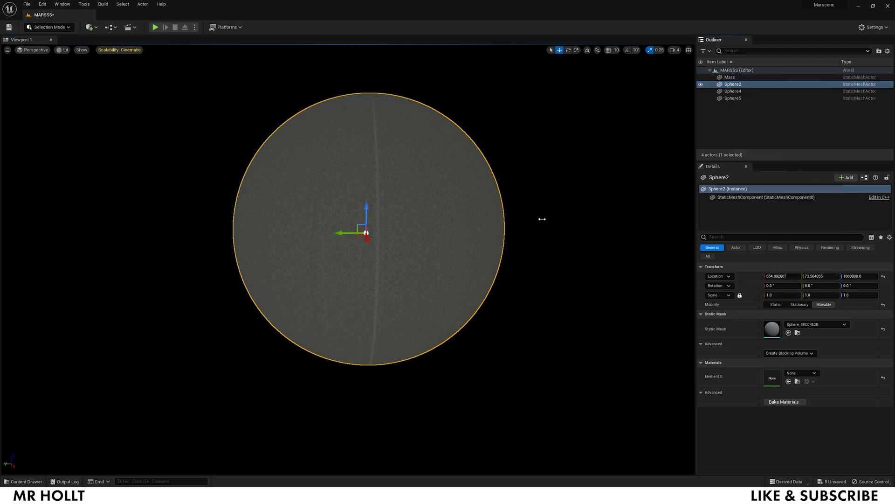
key("F2")
type("Atmos")
key("Return")
Rename the Sphere4 actor as Clouds.
key("Down")
key("Down")
key("Menu")
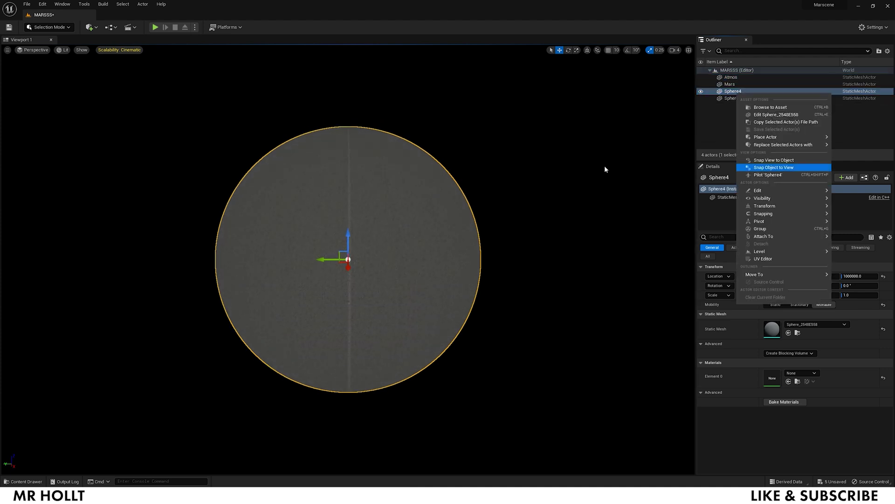
key("Escape")
key("F2")
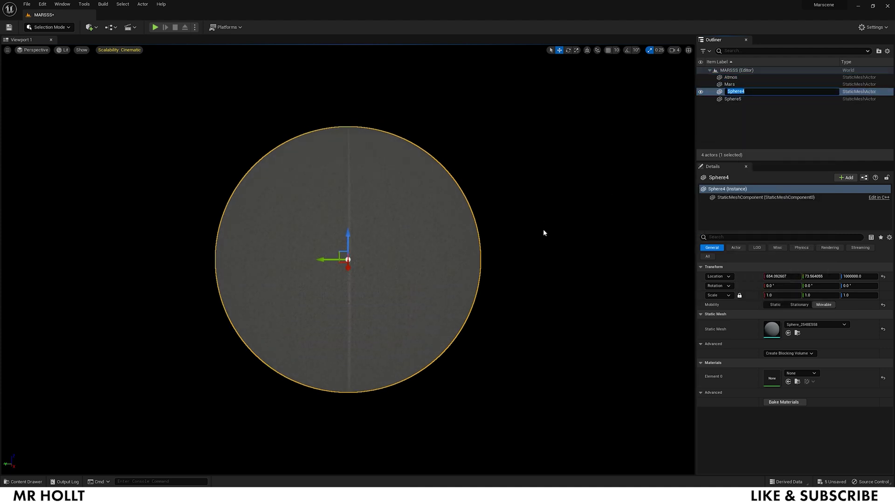
type("Clouds")
key("Return")
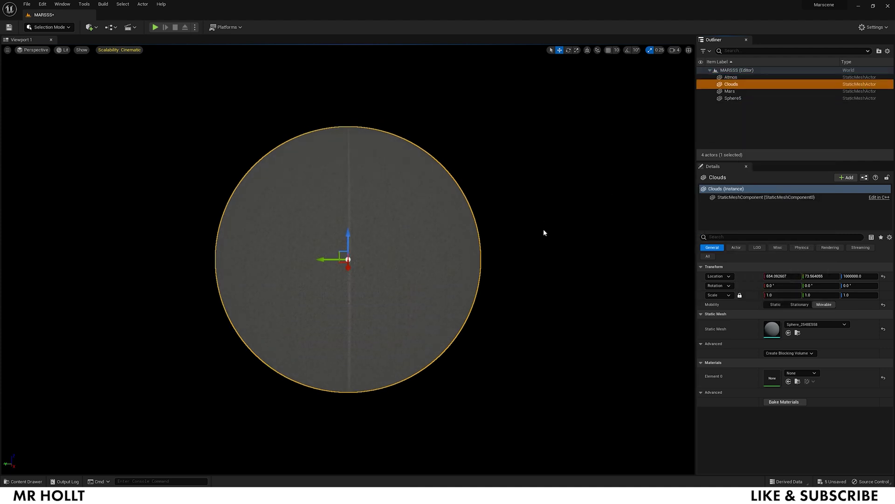
Rename the Sphere5 actor as Stars.
left_click(738, 99)
right_click(738, 98)
key("Return")
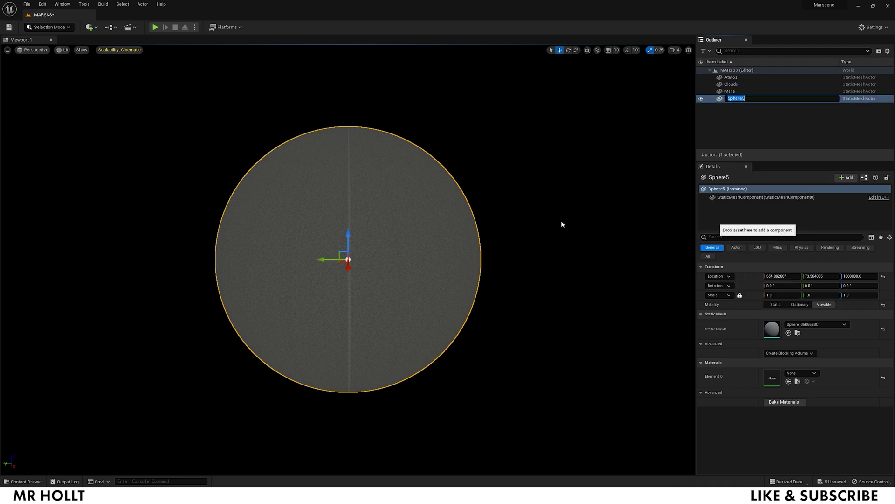
type("Stars")
key("Return")
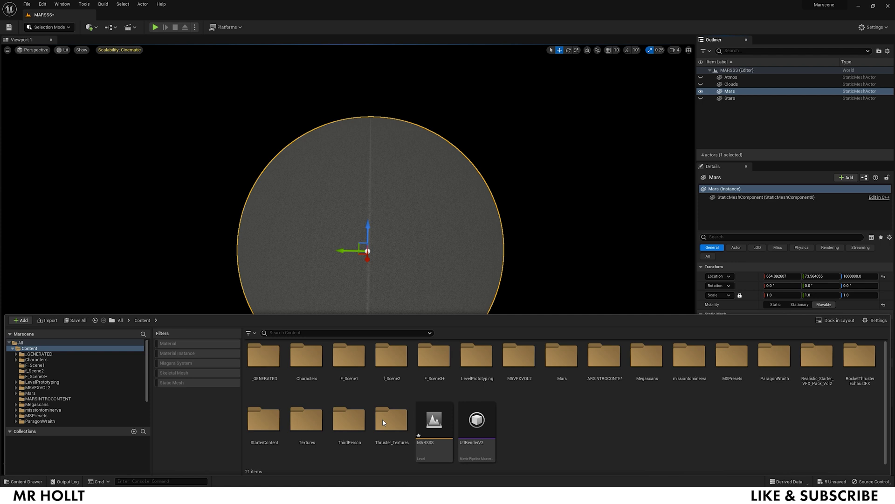
Create a new material in the Content folder and name it Marss.
right_click(537, 419)
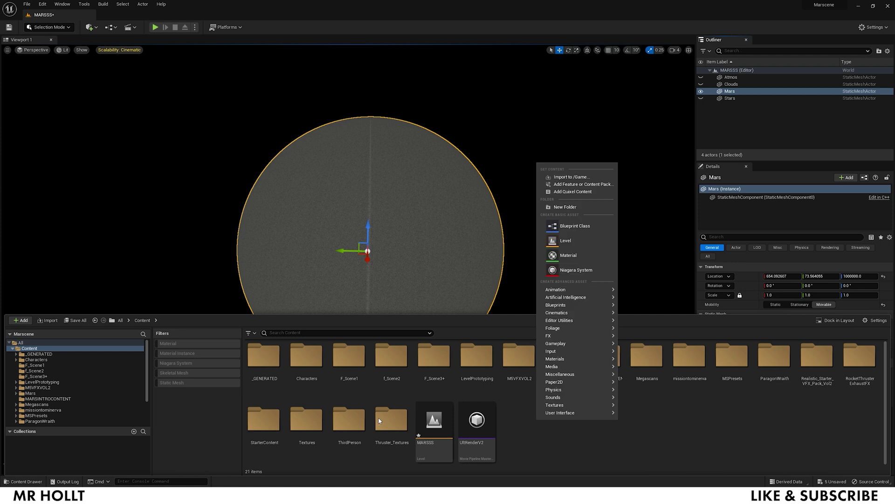
left_click(567, 255)
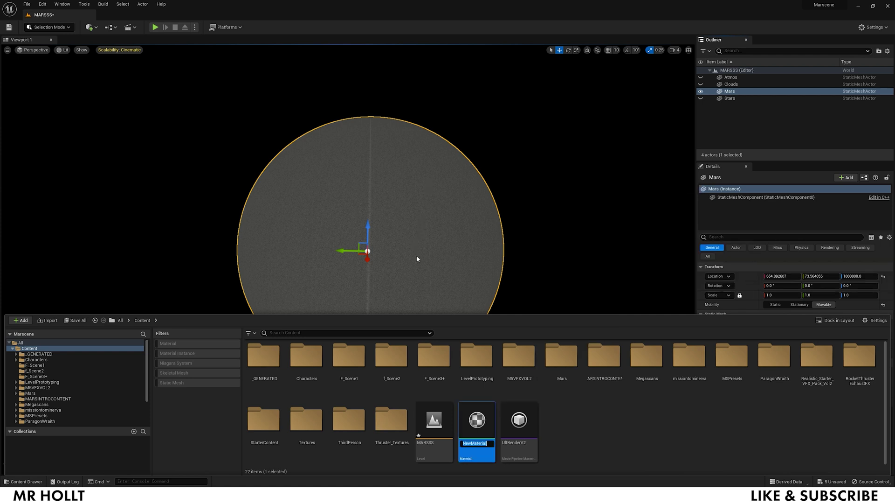
key("Return")
type("MArs")
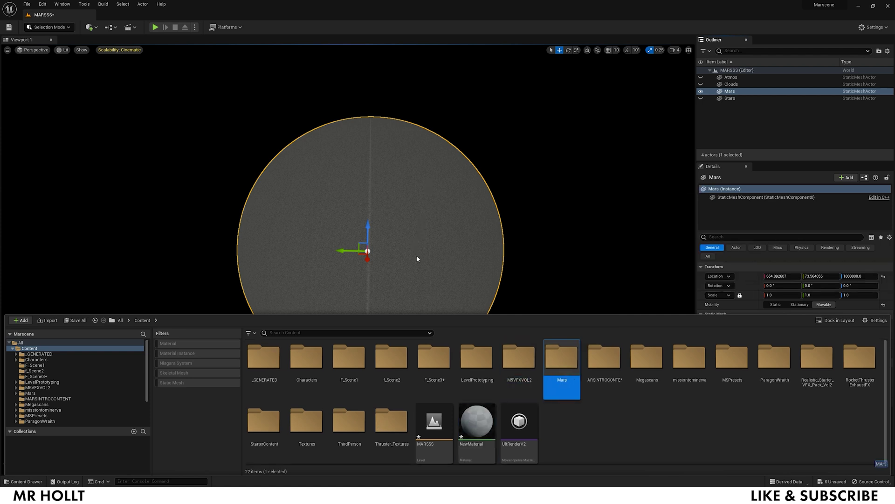
left_click(476, 422)
right_click(479, 422)
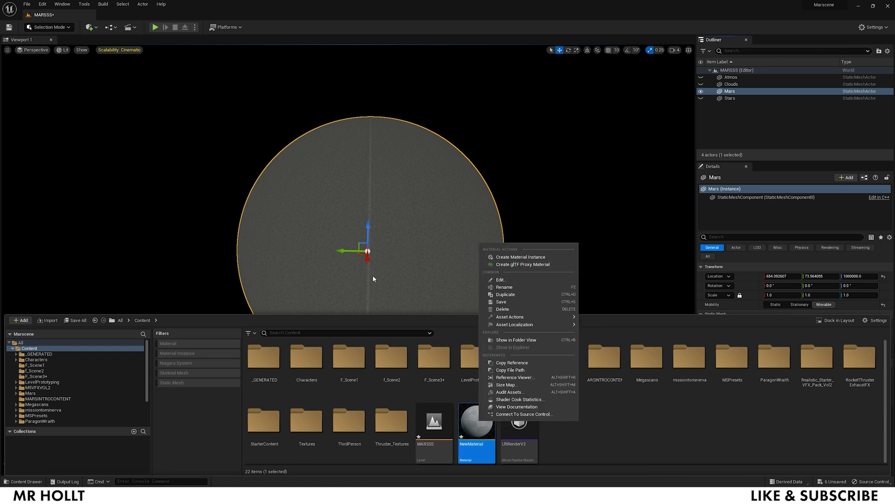
key("Down")
key("Return")
type("M")
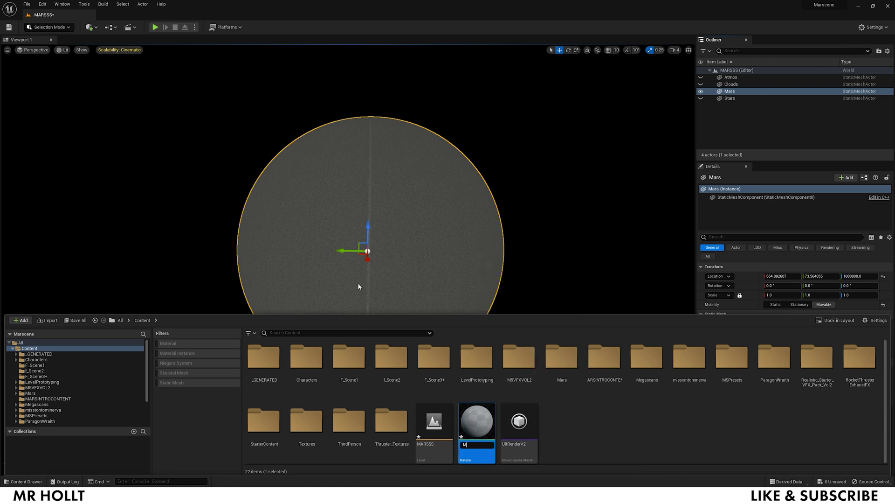
type("arss")
key("Return")
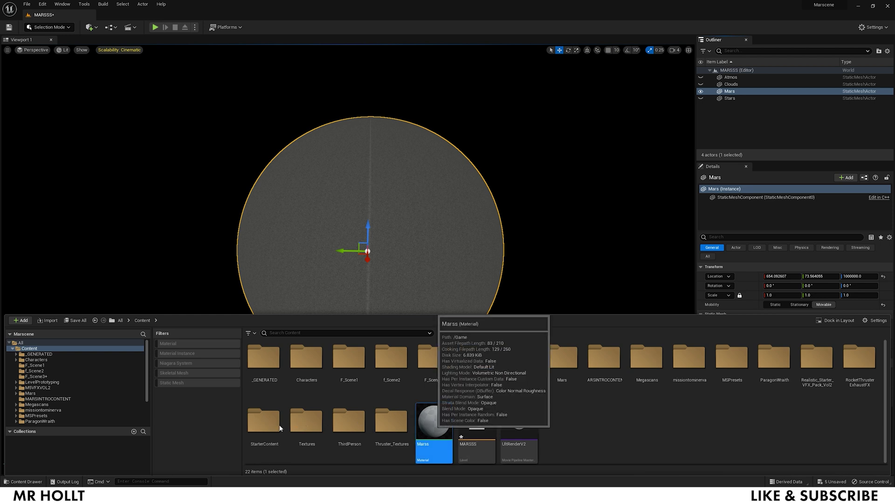
Open the Marss material and add the 8k_mars and Mars_Normal_Map_8K textures to its graph as texture samples.
double_click(469, 418)
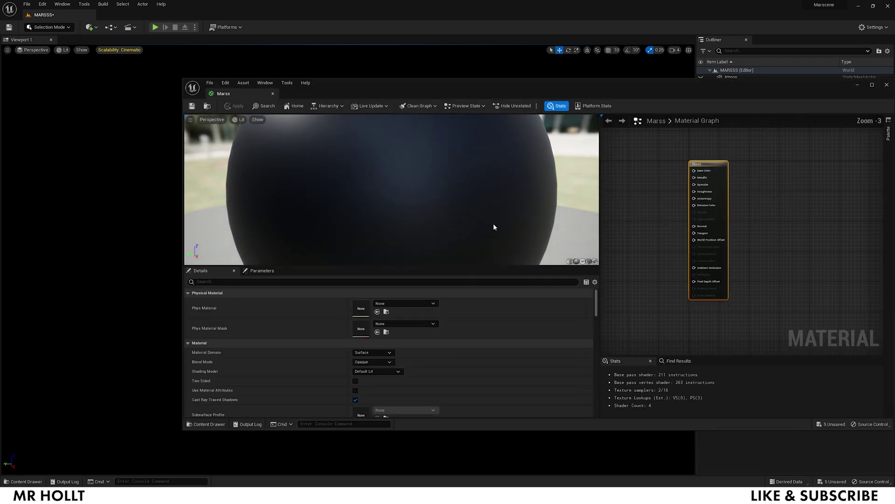
left_click_drag(504, 83, 380, 66)
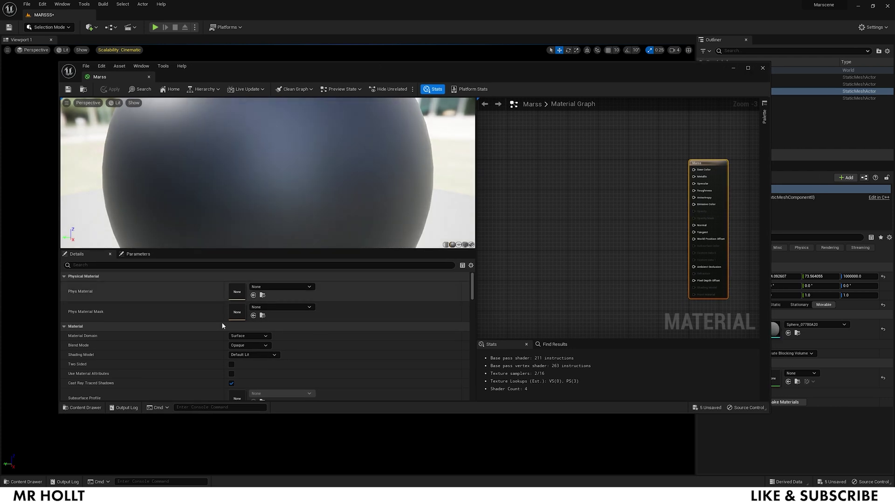
key("ctrl+space")
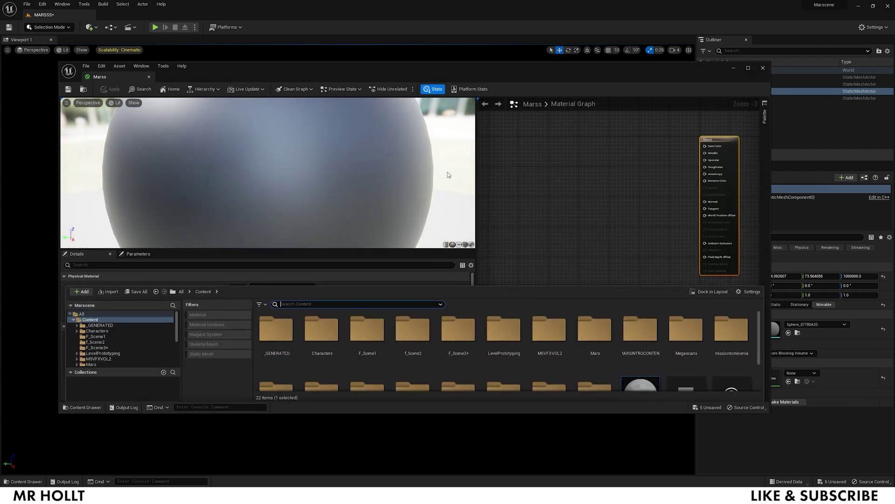
left_click_drag(316, 331, 574, 147)
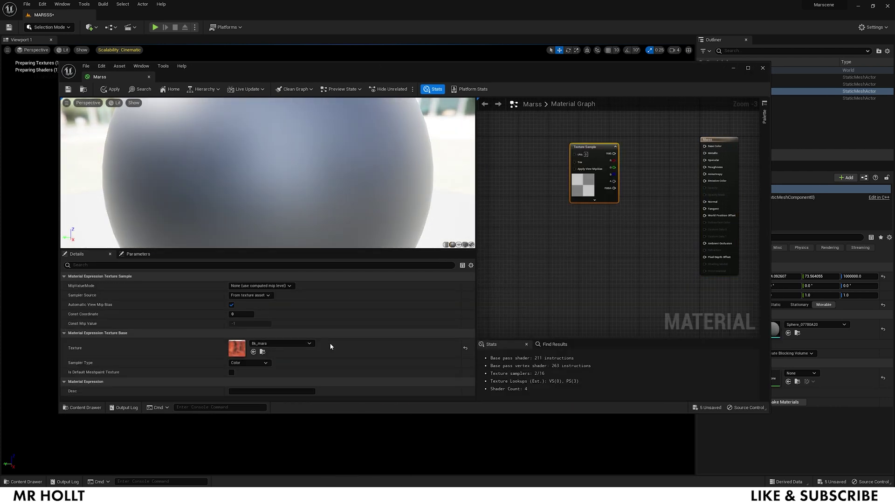
key("ctrl+space")
left_click_drag(443, 369, 583, 264)
right_click_drag(661, 224, 610, 267)
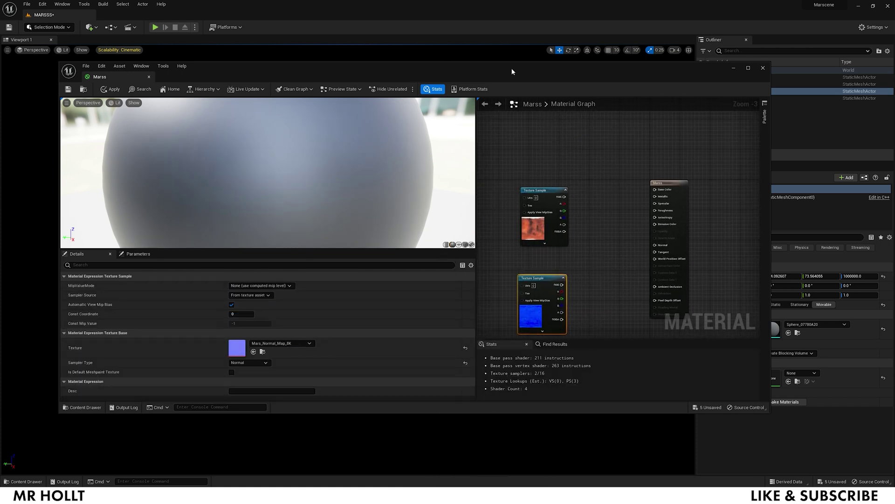
Maximize the material editor, widen its graph area, and spread the colour texture and result nodes apart.
left_click_drag(552, 195, 515, 149)
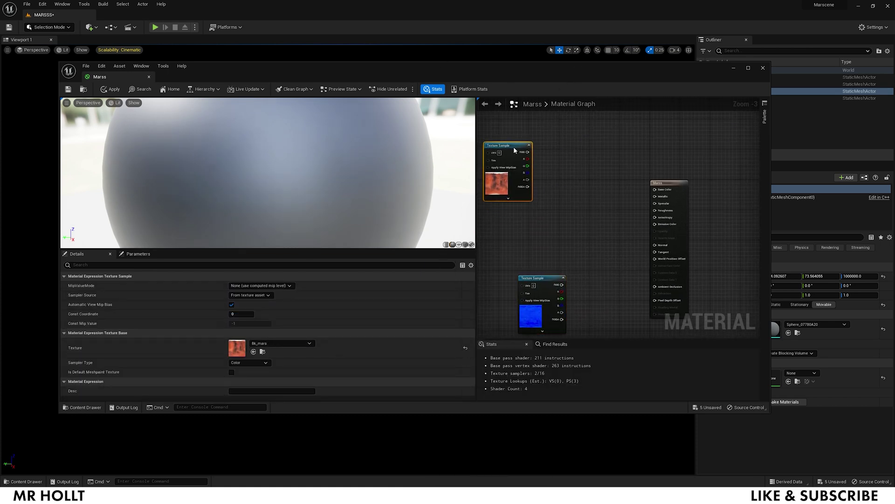
double_click(599, 71)
scroll(653, 182, "up", 2)
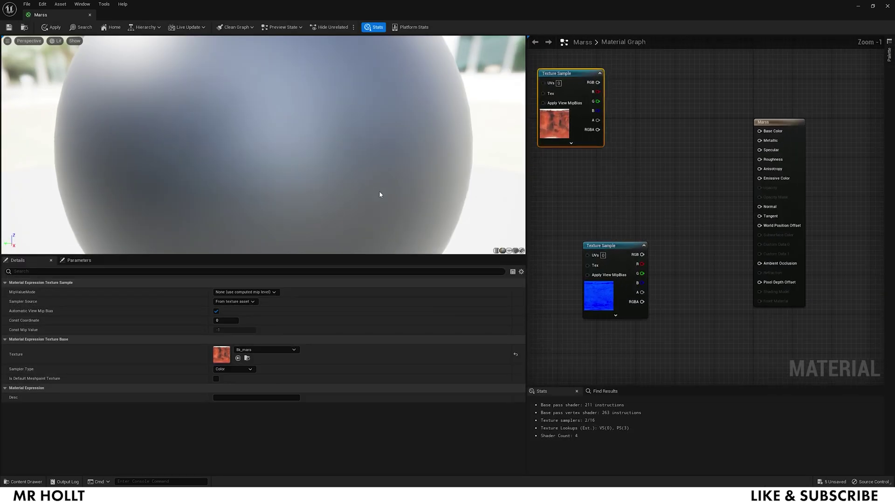
left_click_drag(526, 186, 215, 186)
right_click_drag(326, 128, 420, 183)
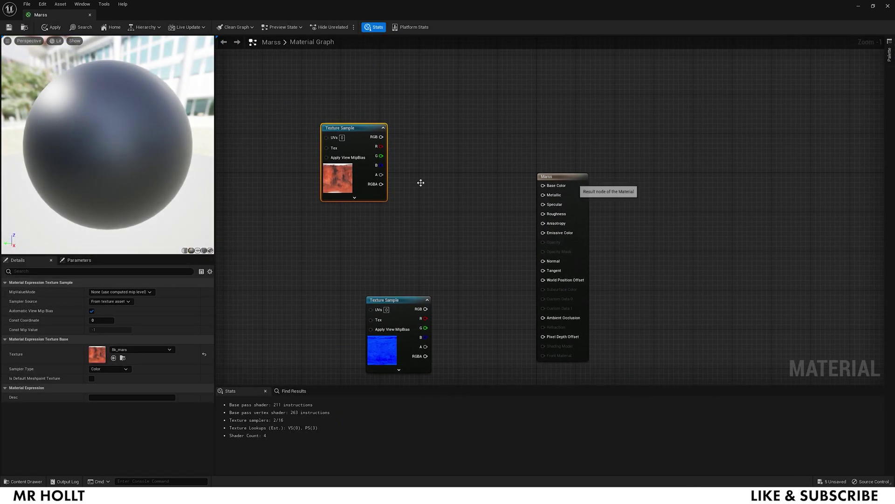
left_click_drag(560, 176, 716, 142)
Connect the colour texture's RGB output to Base Color and the normal map's RGB output to Normal.
left_click_drag(368, 140, 699, 151)
left_click_drag(425, 309, 699, 227)
right_click(359, 166)
Add a scalar parameter named Metallic to the material graph.
left_click(368, 160)
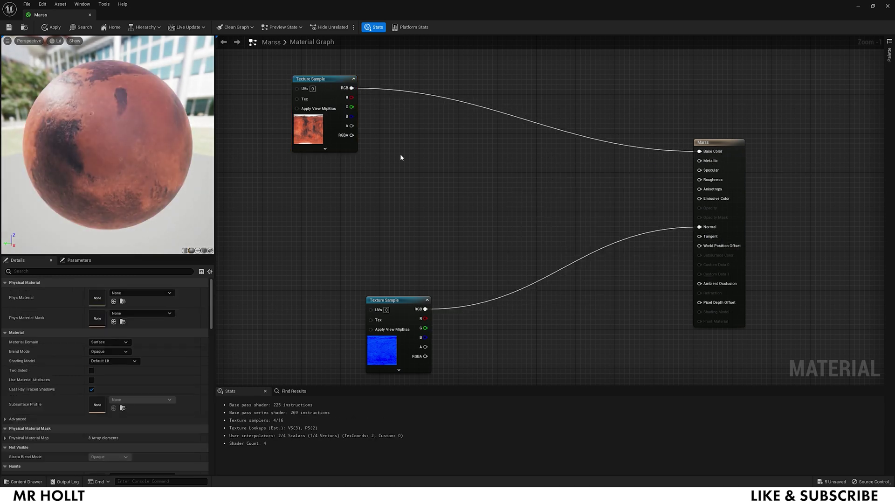
type("s")
type("Metall")
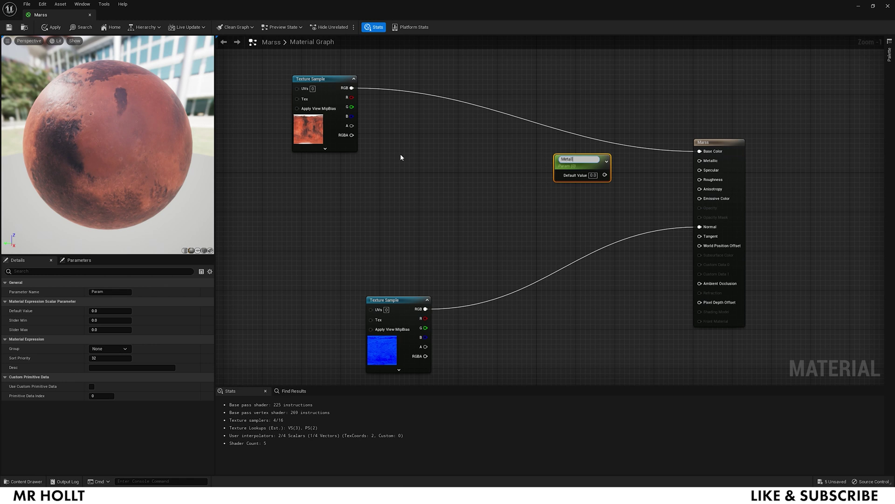
type("ic")
key("Return")
Add a second scalar parameter named Specular below the Metallic one.
type("s")
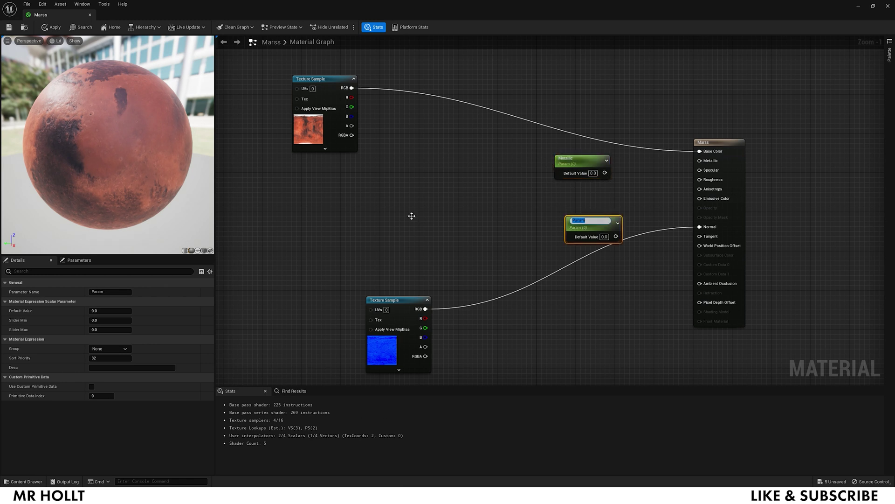
type("Specular")
key("Return")
Add a third scalar parameter named Roughness to the material graph.
left_click(396, 219)
left_click(379, 217)
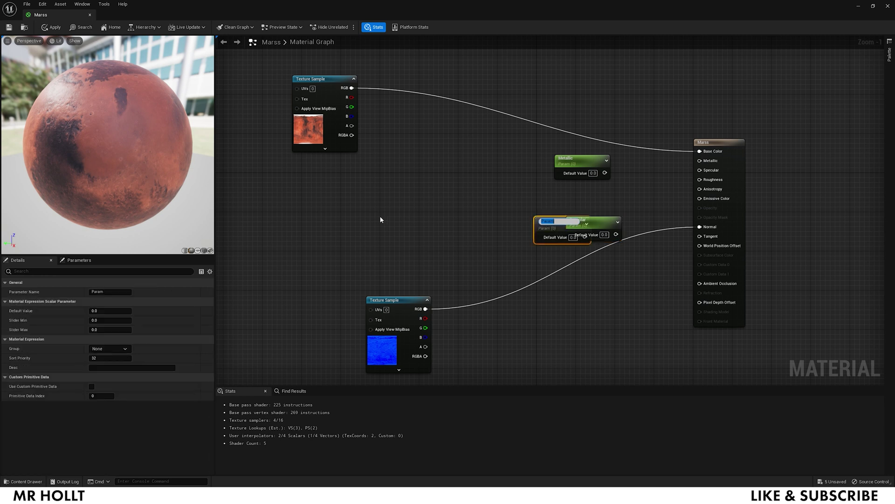
type("Rop")
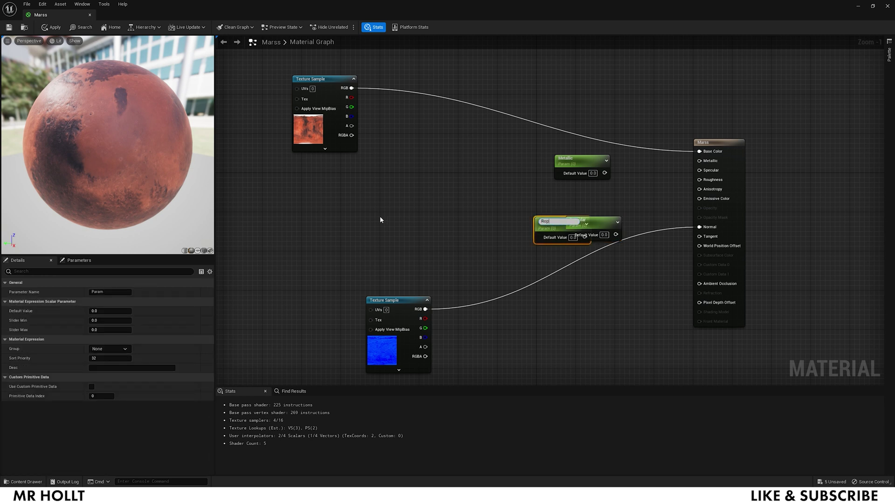
type("ghness")
key("Return")
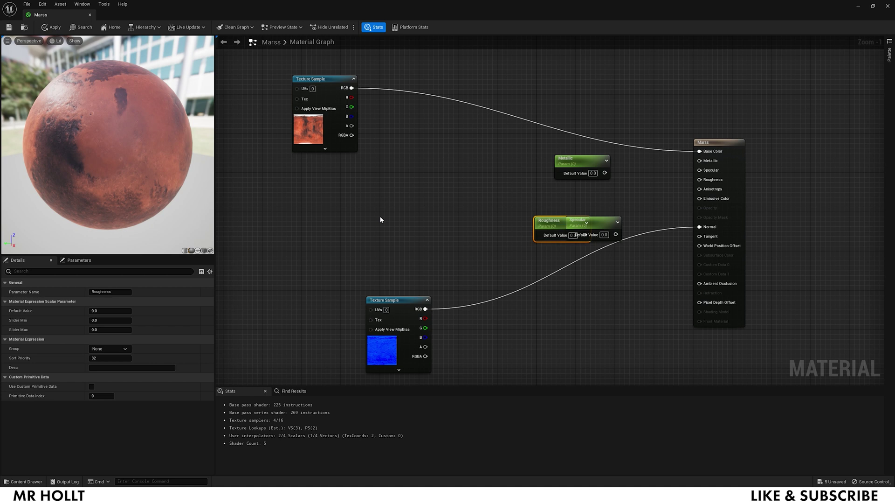
Separate the overlapping parameter nodes and connect Metallic, Specular and Roughness to their matching inputs on the result node.
left_click_drag(553, 219, 580, 313)
left_click_drag(594, 224, 583, 212)
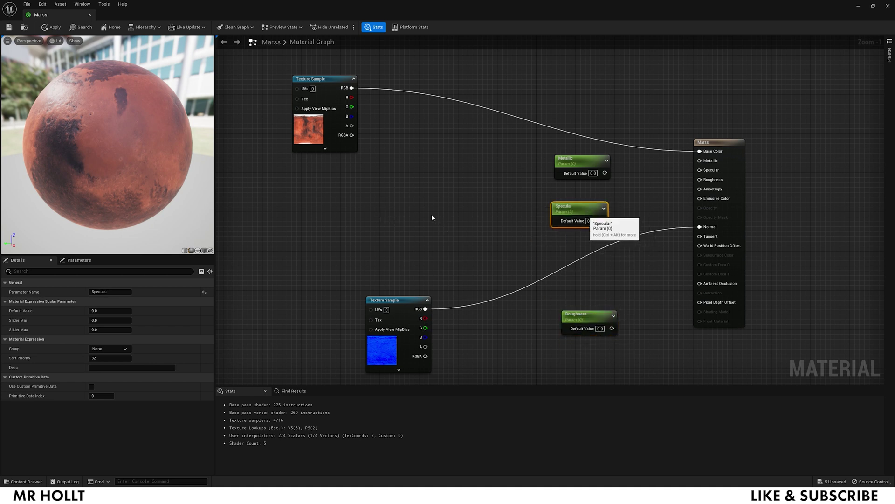
left_click_drag(605, 173, 699, 160)
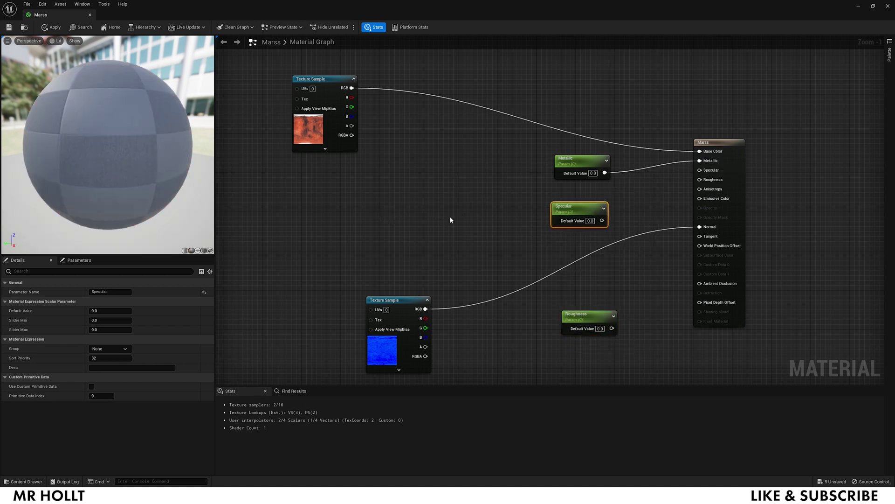
left_click_drag(602, 220, 700, 169)
left_click_drag(612, 328, 700, 179)
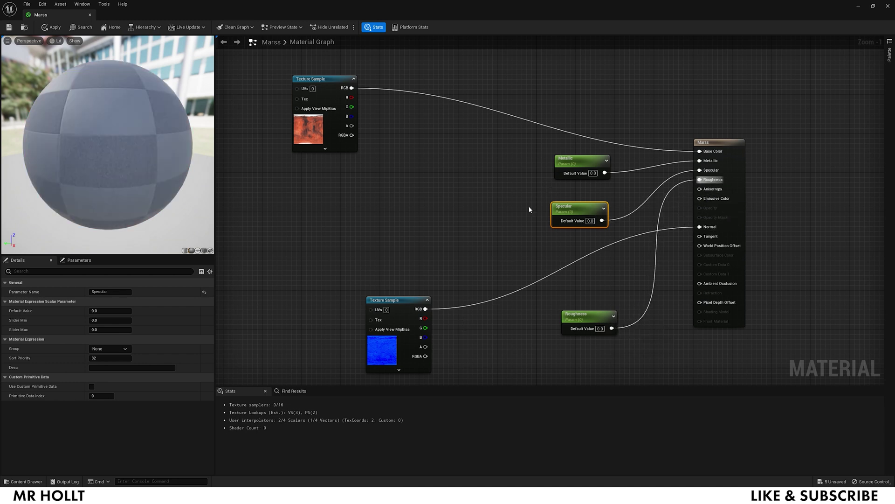
Set the Roughness parameter's default value to 5.0, and apply and save the material.
left_click(467, 330)
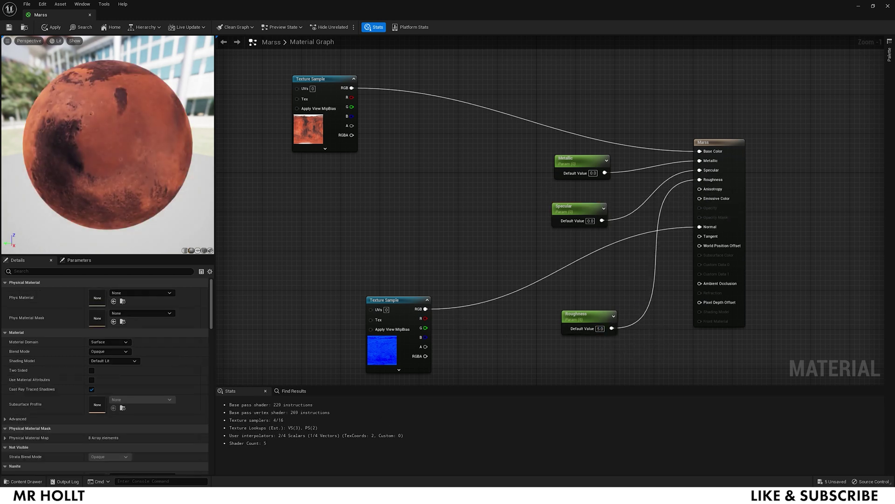
left_click(51, 27)
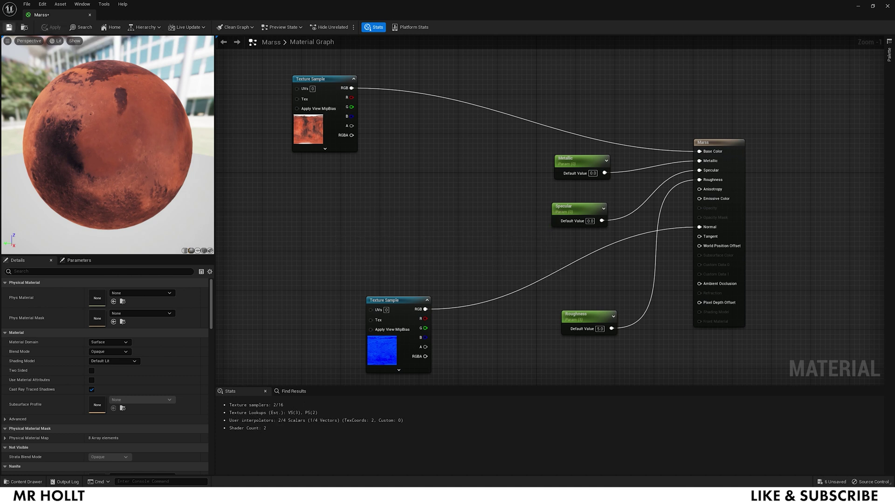
left_click(9, 27)
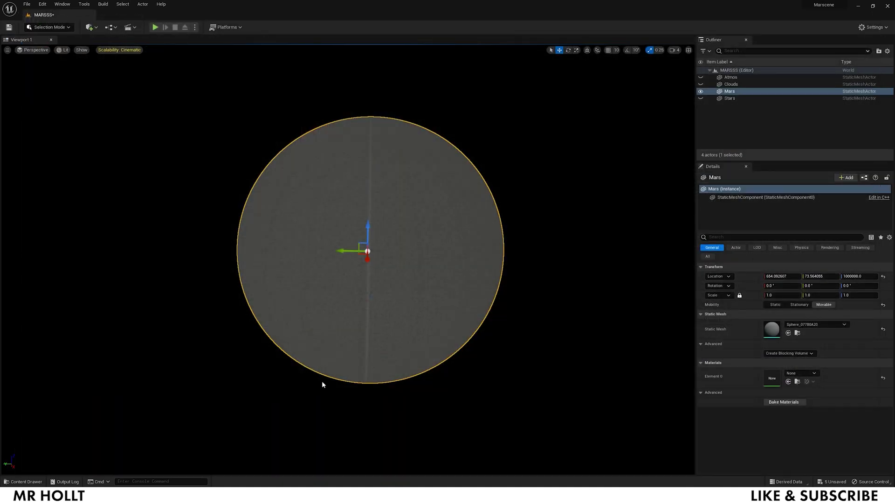
Create a material instance named Marss_Inst from the Marss material in the Content folder.
key("ctrl+space")
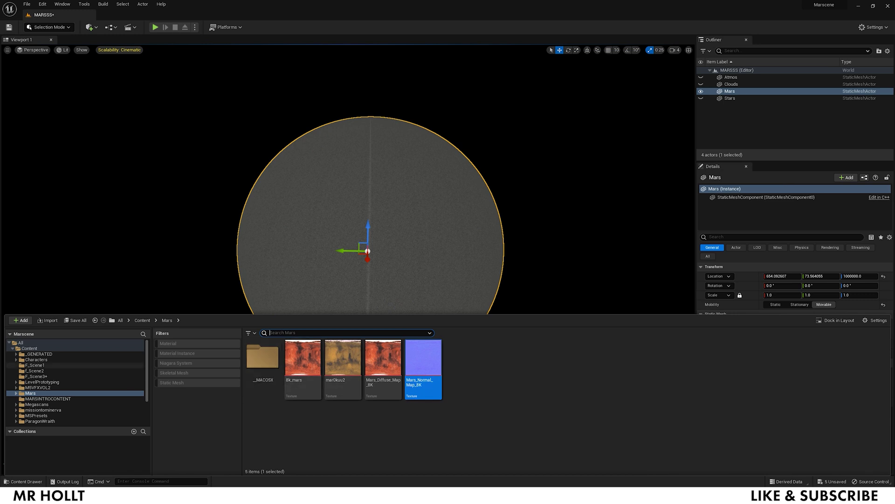
left_click(29, 348)
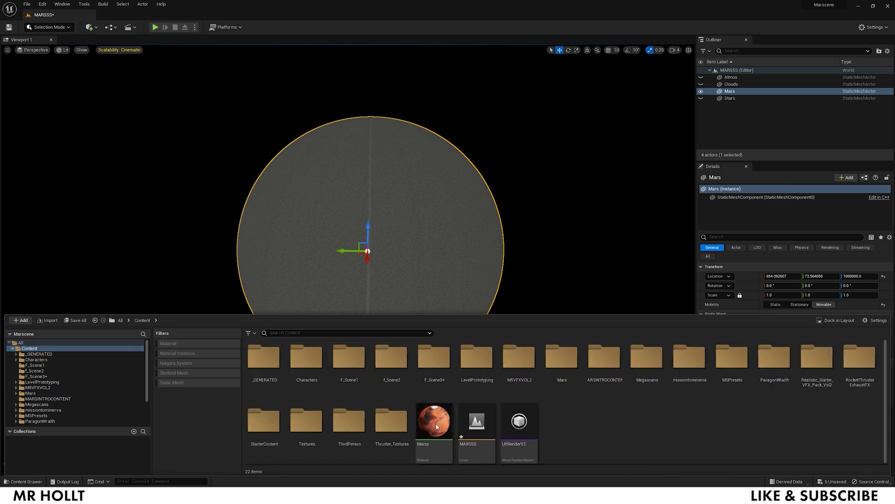
right_click(470, 420)
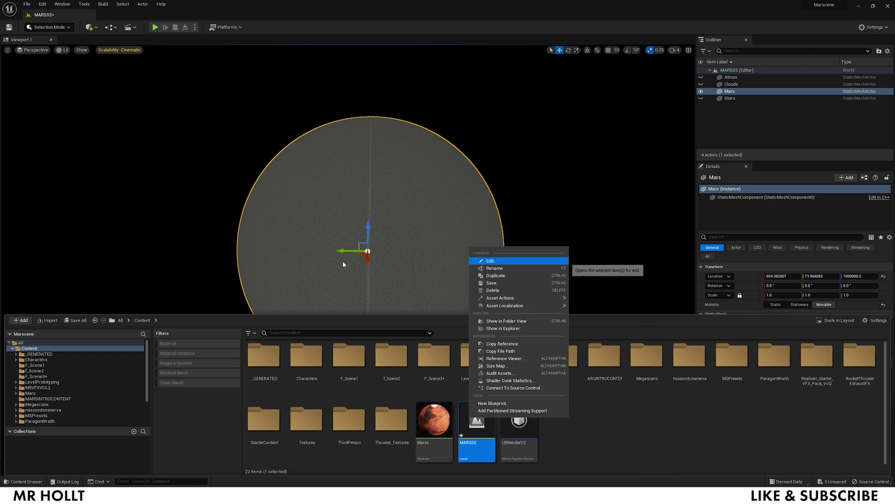
left_click(486, 463)
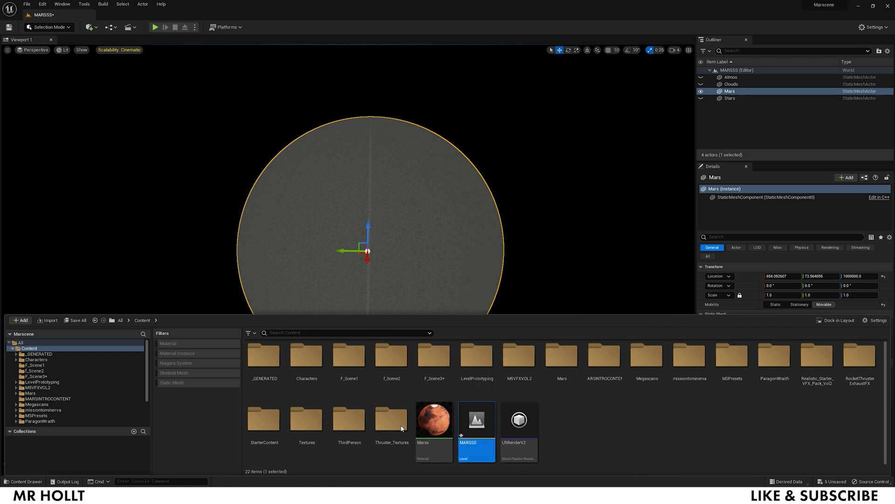
right_click(435, 422)
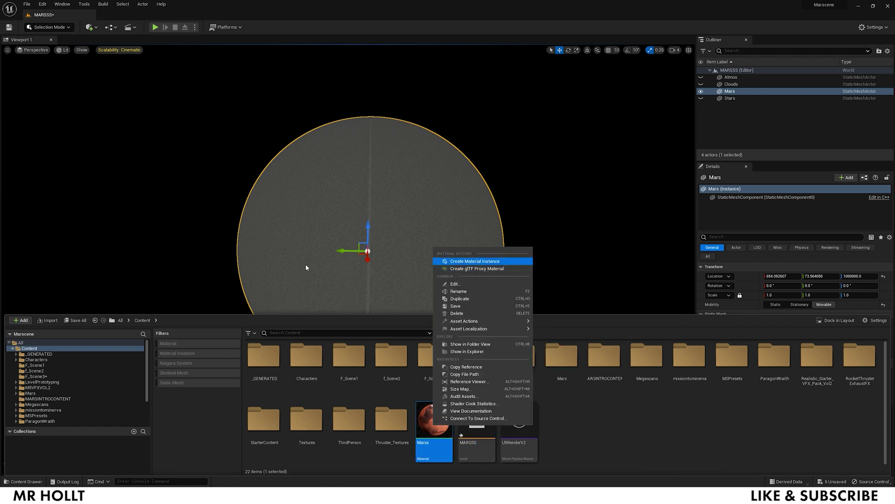
left_click(475, 262)
key("Return")
Apply the Marss_Inst material instance to the Mars sphere in the level.
left_click_drag(476, 419, 372, 224)
right_click_drag(402, 250, 392, 264)
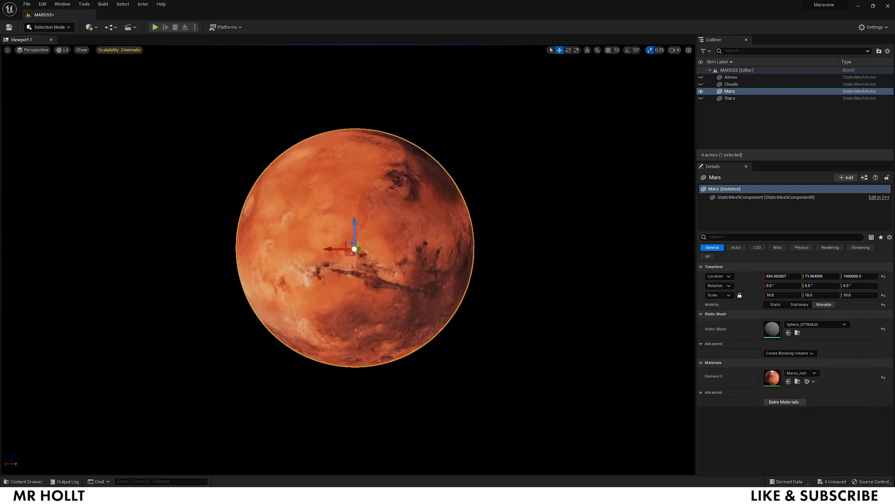
right_click_drag(391, 264, 388, 272)
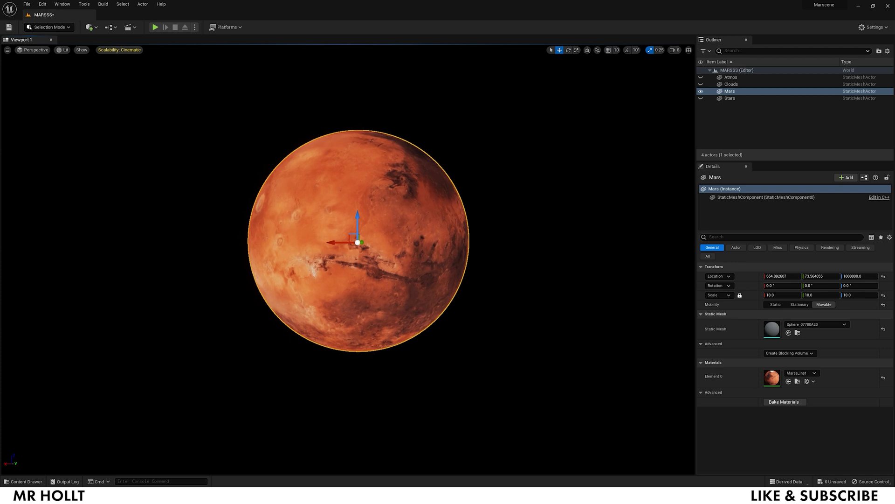
Set the viewport camera speed to 4 and deselect the Mars sphere.
left_click(674, 50)
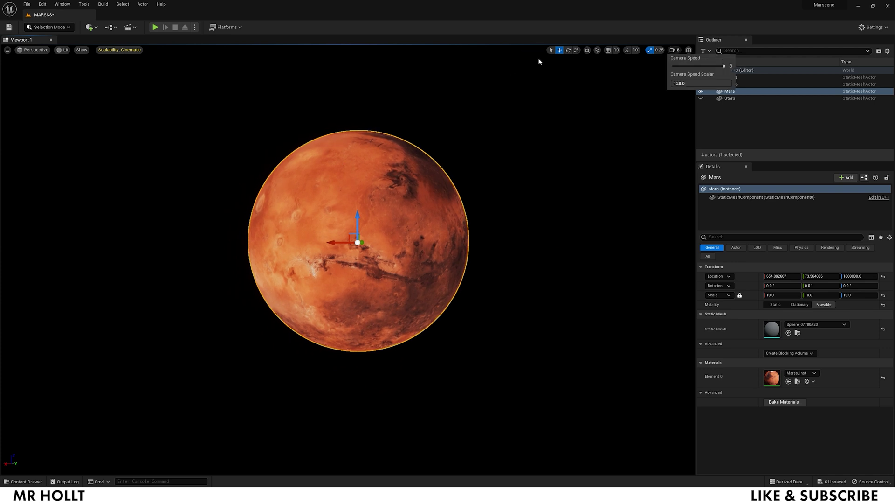
key("Escape")
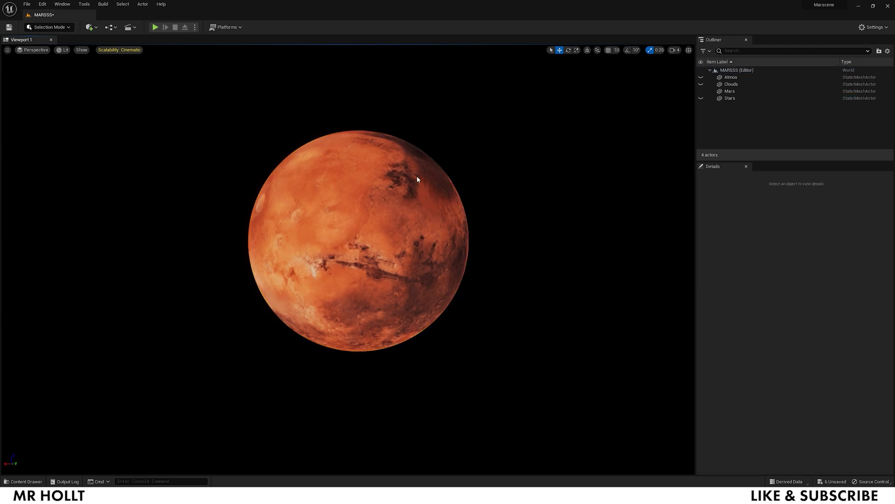
Create a new material named Atmos2 in the Content folder.
key("ctrl+space")
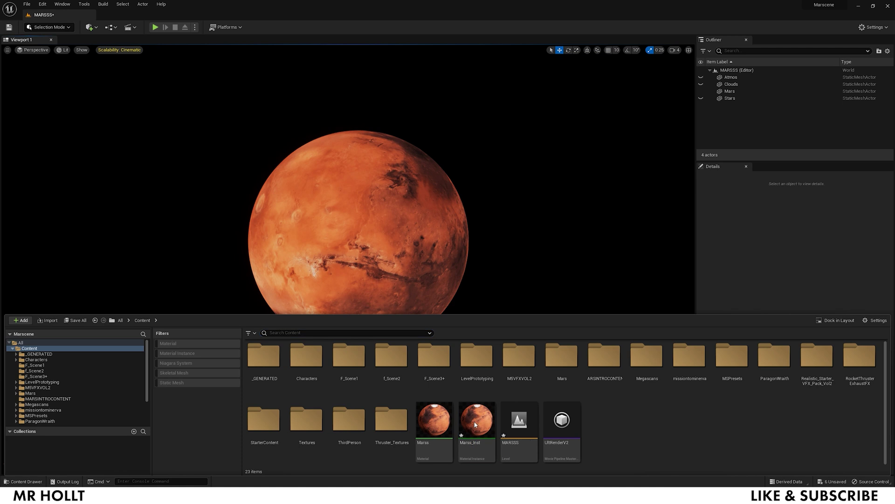
right_click(629, 421)
left_click(666, 258)
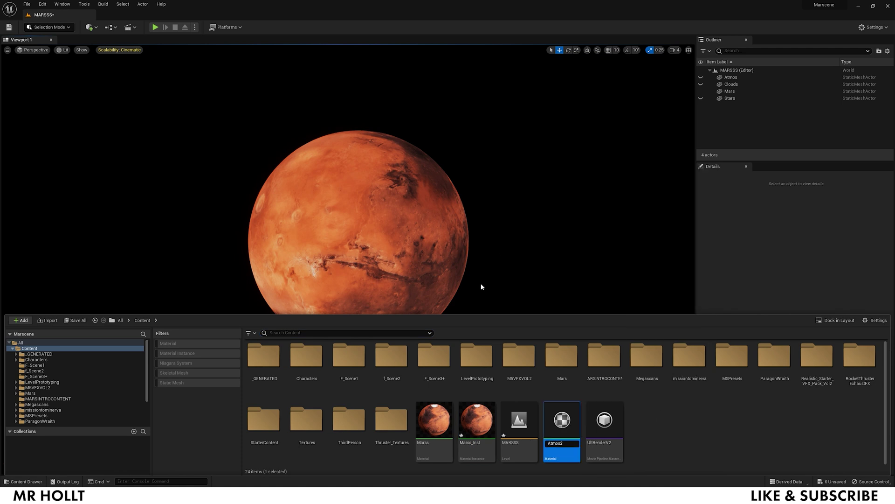
key("Return")
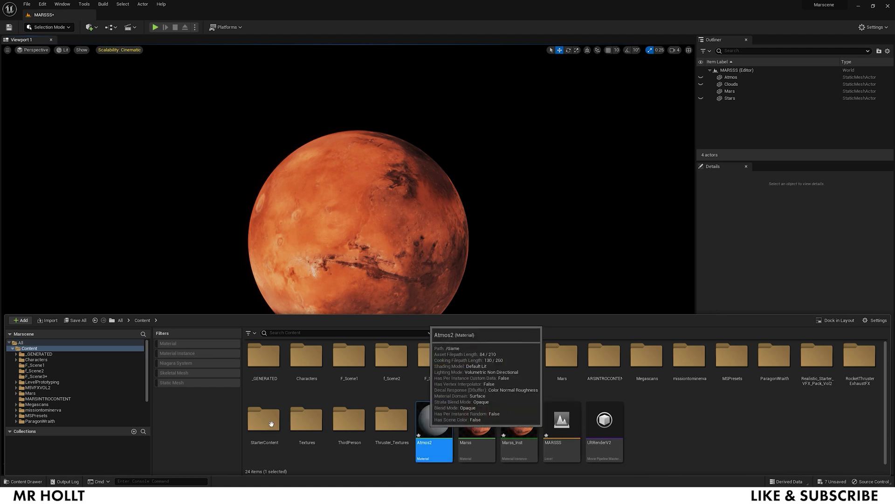
Open the Atmos2 material and set its blend mode to Translucent.
double_click(434, 422)
left_click(109, 352)
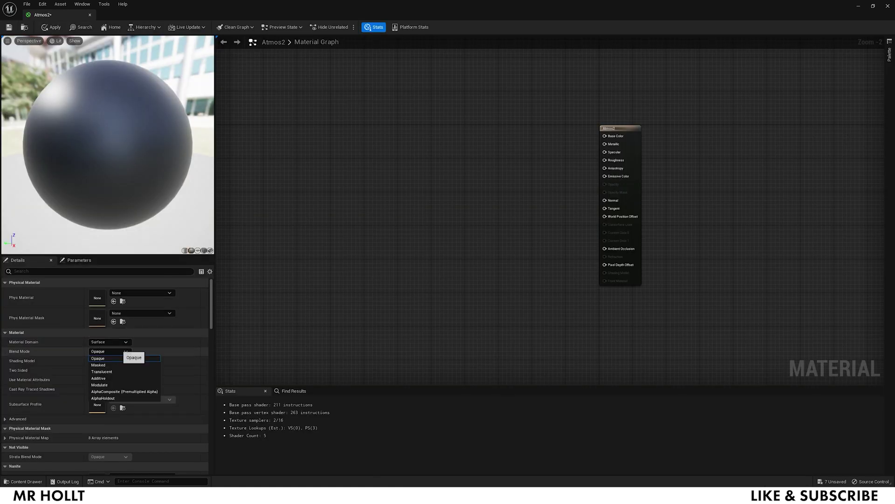
left_click(102, 371)
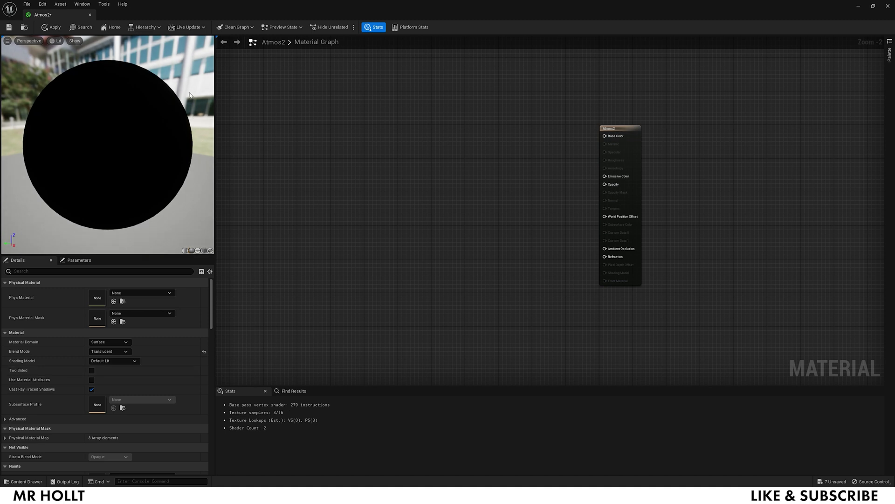
Add a vector parameter named Coloer to the Atmos2 material graph.
key("v")
left_click(346, 95)
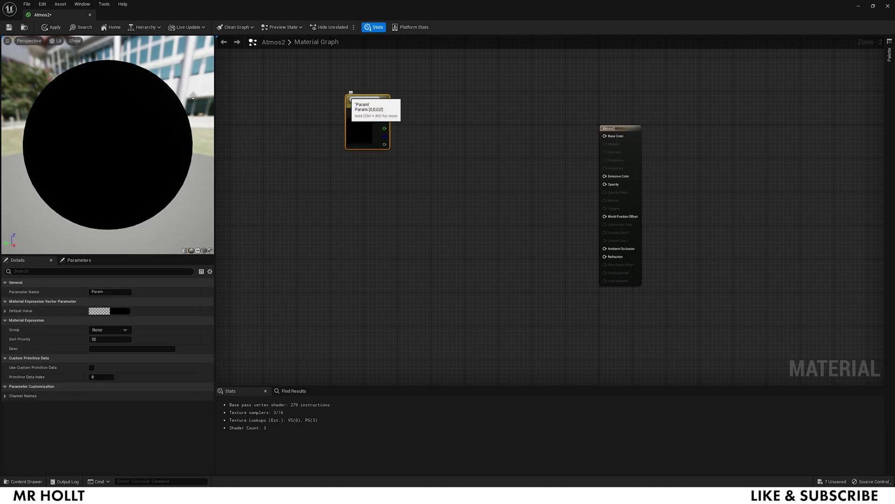
type("Coloer")
key("Return")
left_click(392, 228)
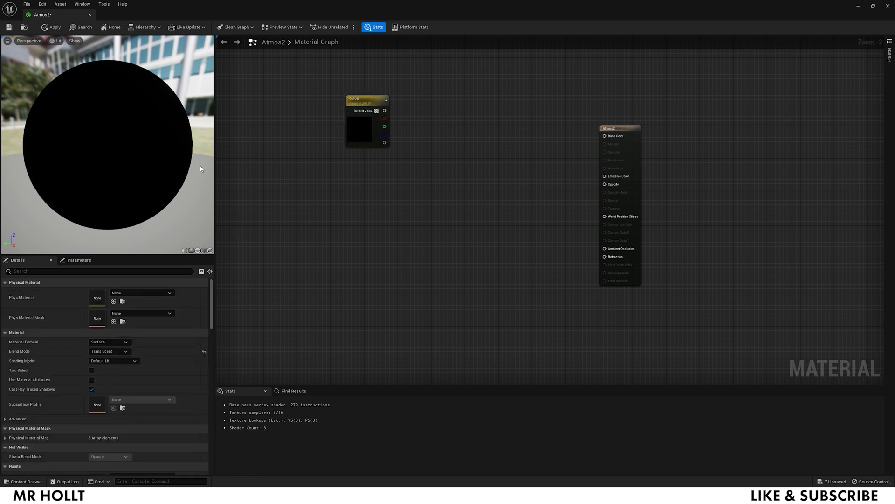
Add a scalar parameter named Color Intensituy and place it just below the Coloer node.
right_click(355, 166)
type("s")
left_click(351, 166)
key("s")
left_click(350, 165)
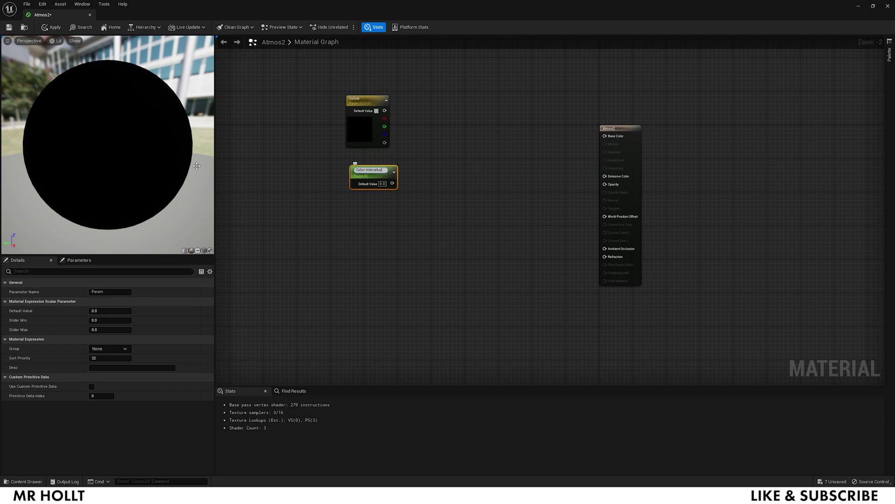
type("Color Intensituy")
key("Return")
left_click_drag(374, 174, 363, 180)
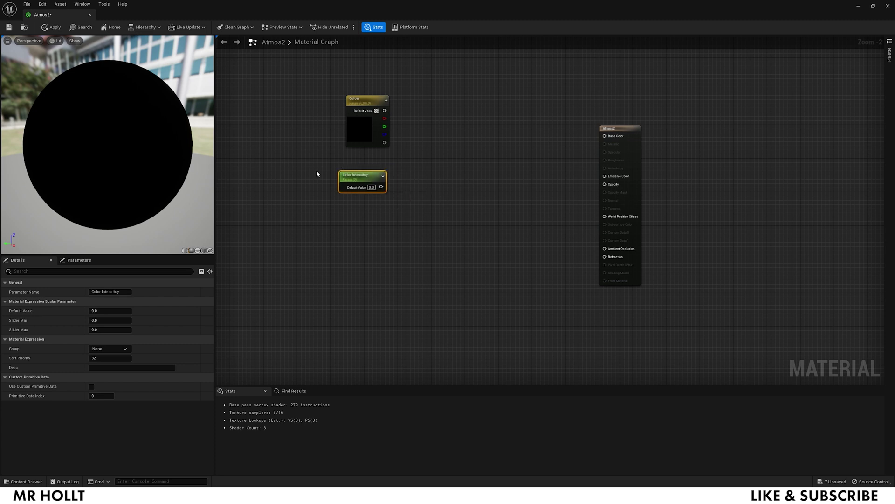
Add two Multiply nodes between the parameters and the material output, the second one below the first.
key("m")
left_click(472, 154)
left_click_drag(491, 160, 462, 162)
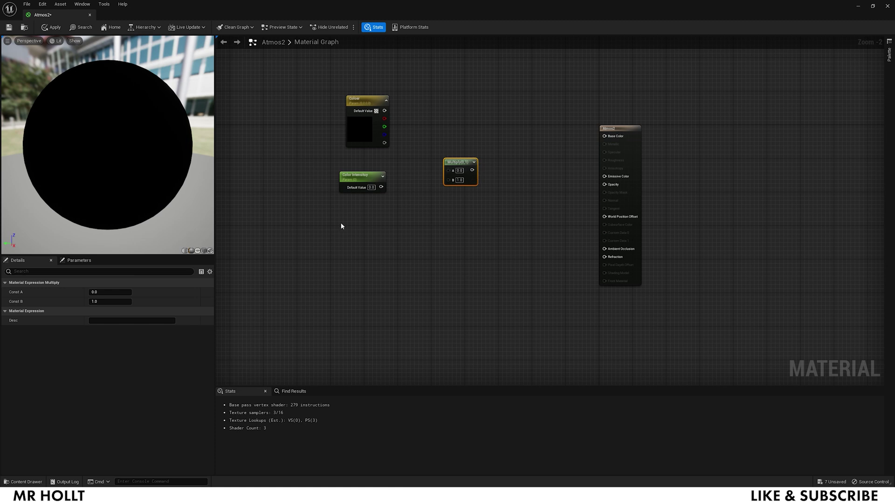
key("m")
left_click(505, 231)
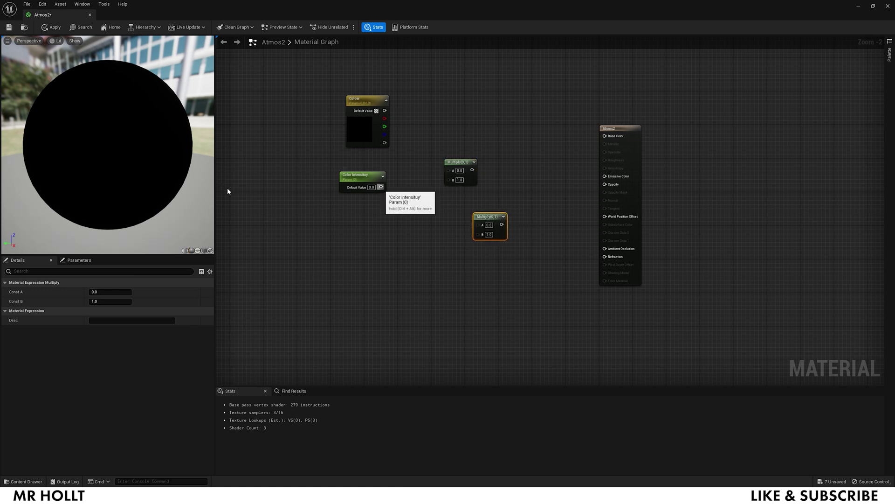
Multiply Coloer by Color Intensituy and feed the result into Emissive Color and input A of the second Multiply node.
left_click_drag(381, 187, 449, 180)
mouse_move(385, 110)
left_mouse_down()
mouse_move(449, 170)
mouse_move(599, 198)
mouse_move(605, 176)
left_mouse_up()
left_click_drag(465, 170, 477, 225)
Add a Fresnel node below the Color Intensituy parameter.
right_click(355, 258)
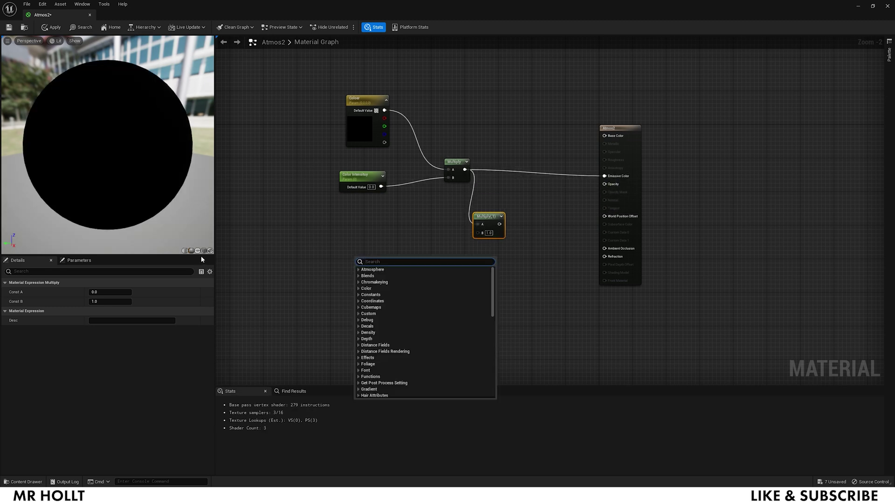
type("fres")
left_click(362, 301)
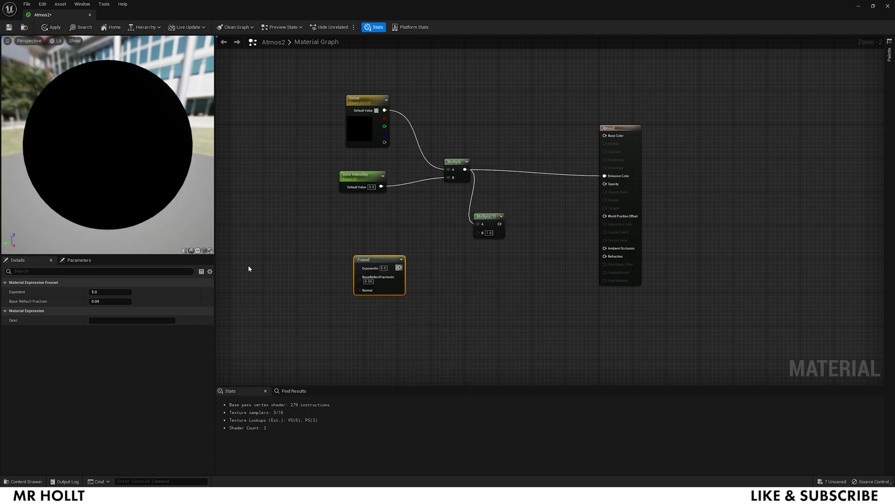
key("p")
left_click(440, 269)
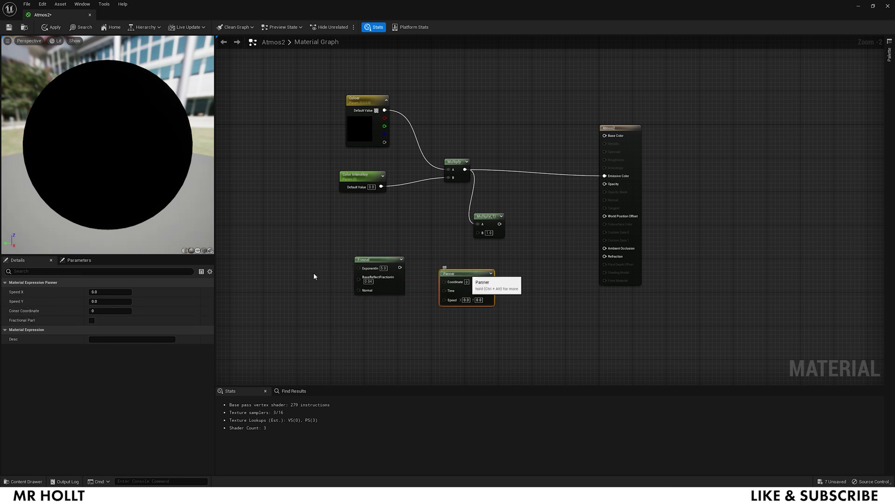
key("Delete")
Add a Power node, connect Fresnel through it to the second Multiply's B input, and connect that Multiply to Opacity.
right_click(450, 273)
type("power")
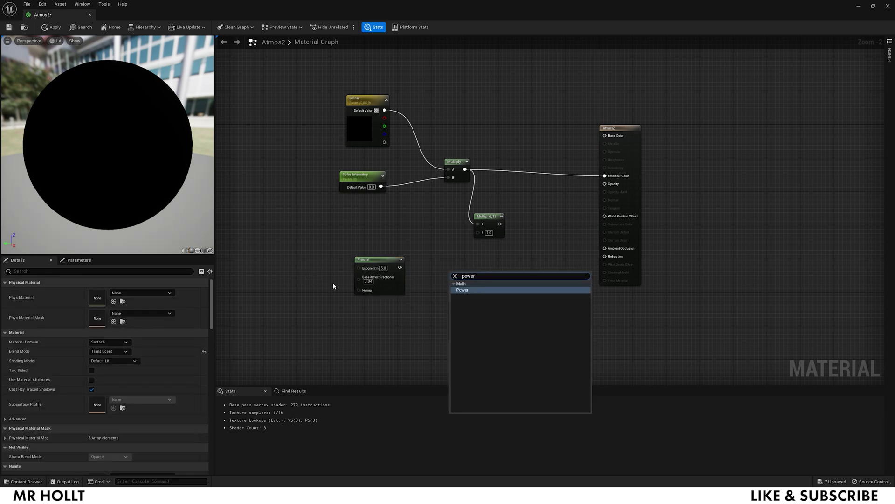
key("Return")
left_click_drag(369, 259, 290, 266)
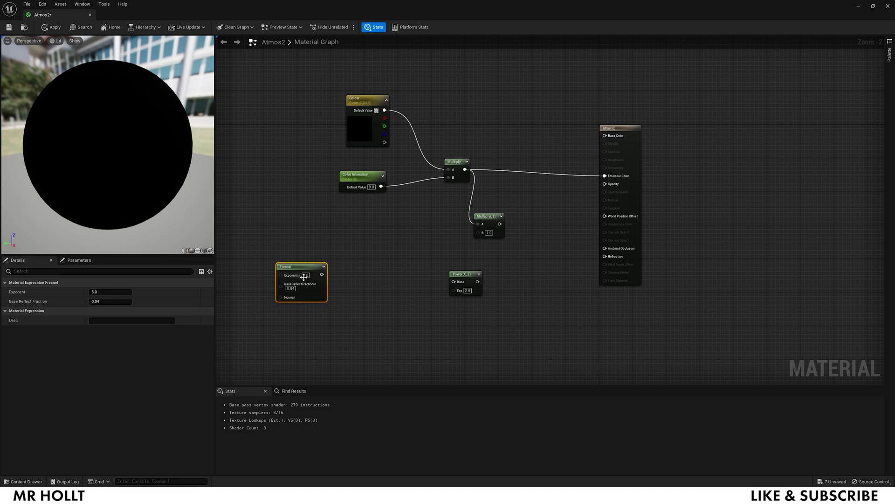
left_click_drag(465, 273, 605, 184)
Set the Color Intensituy default value to 20.0 and the Coloer default colour to white.
left_click(372, 187)
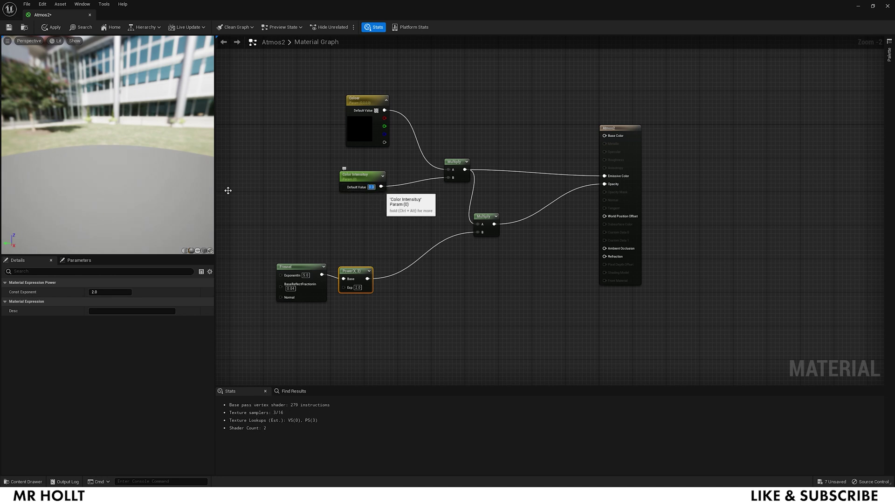
key("Return")
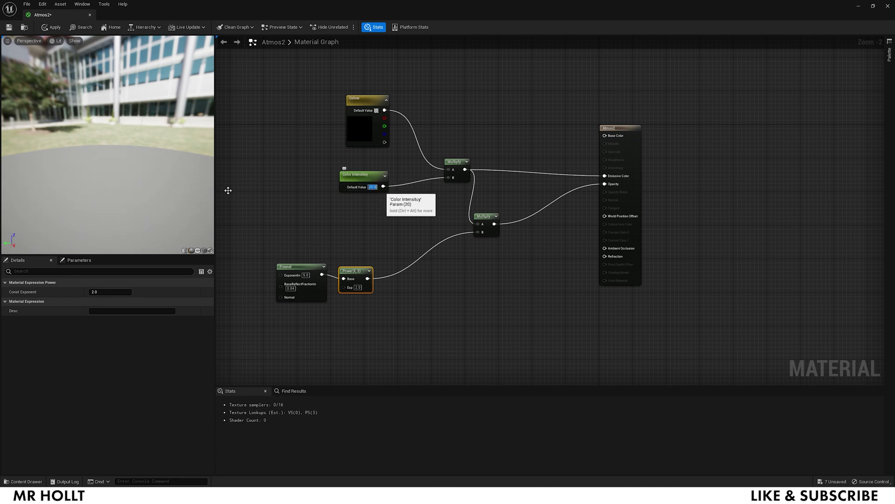
left_click(368, 136)
double_click(368, 130)
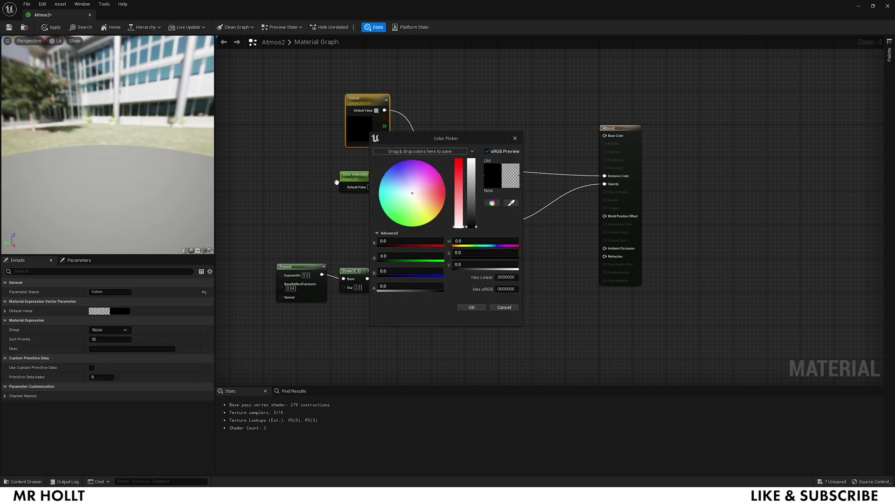
left_click_drag(471, 226, 472, 140)
left_click(471, 307)
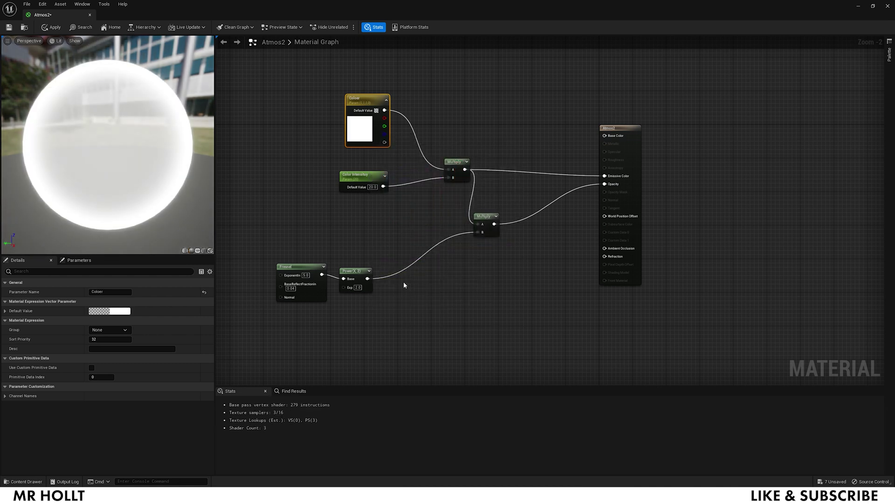
Apply and save the Atmos2 material.
left_click(554, 281)
left_click(52, 27)
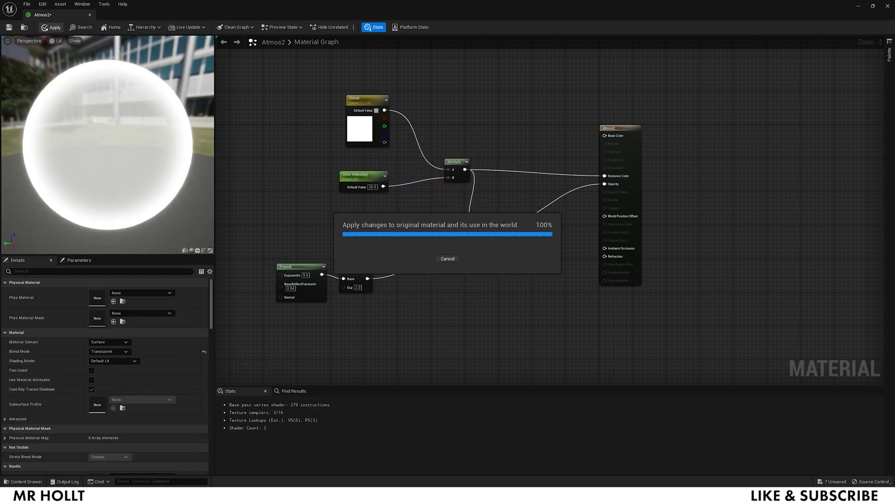
left_click(8, 27)
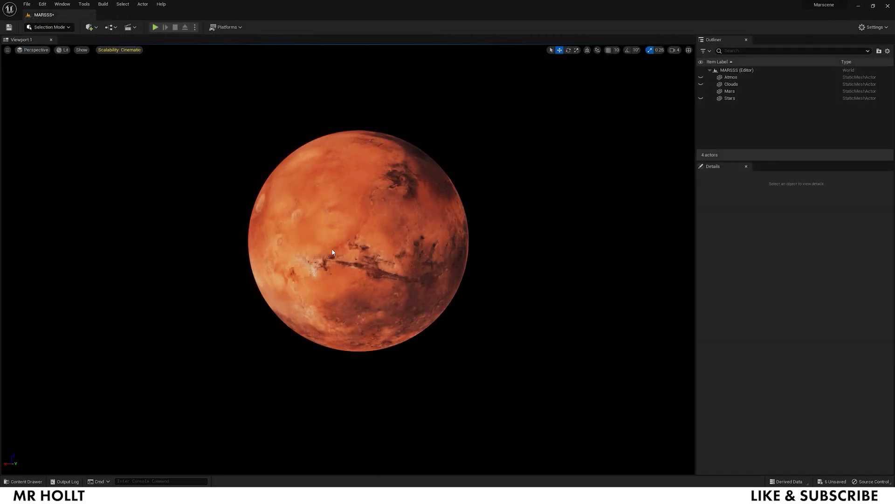
Create a material instance named Atmos2_Inst from the Atmos2 material.
key("ctrl+space")
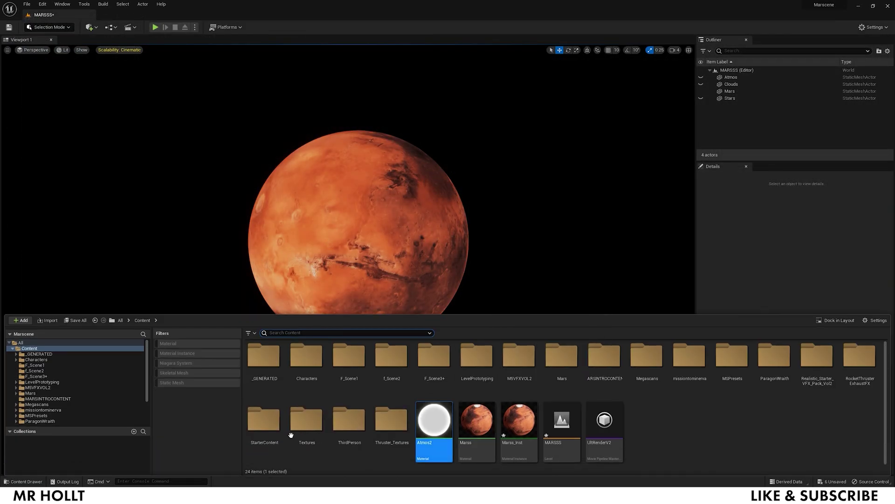
right_click(437, 435)
left_click(478, 269)
key("Return")
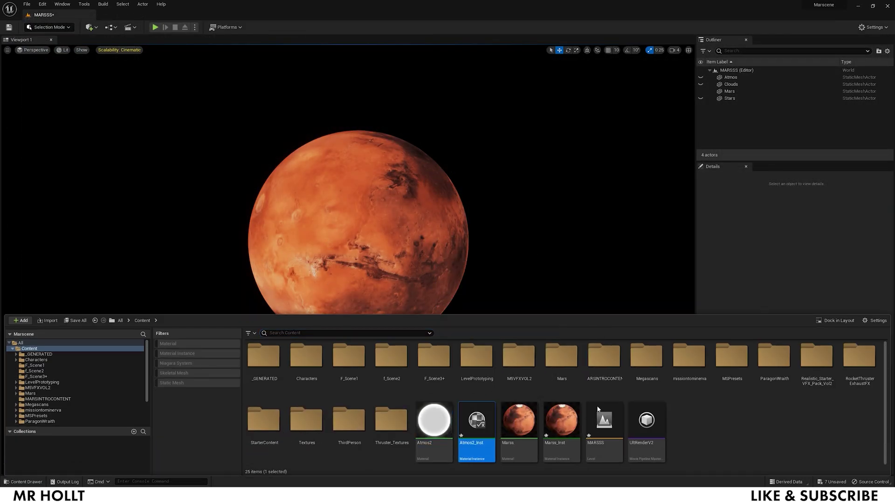
Show the Atmos sphere, hide the Mars sphere, and apply the Atmos2_Inst material instance to Atmos.
left_click(731, 77)
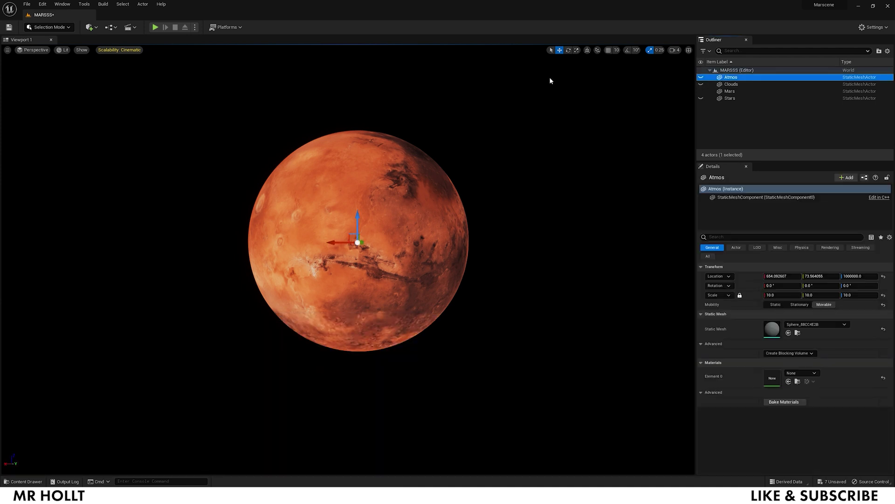
left_click(701, 77)
left_click(701, 91)
key("ctrl+space")
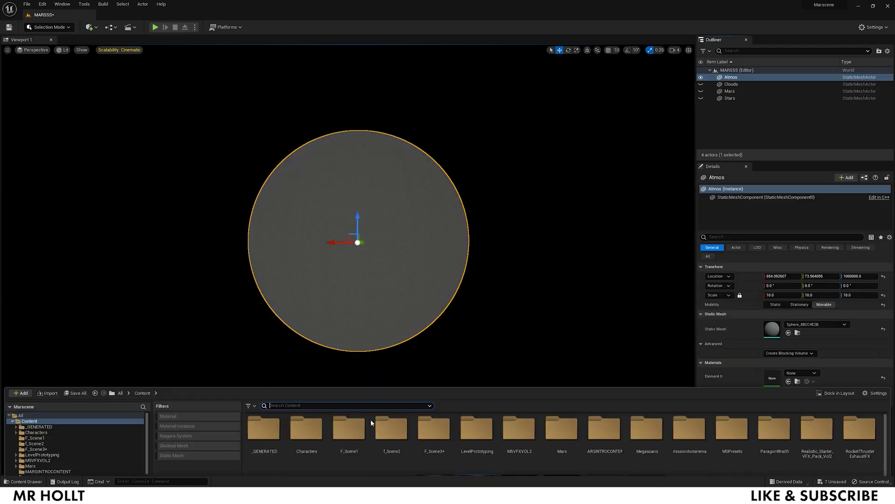
left_click_drag(476, 422, 389, 270)
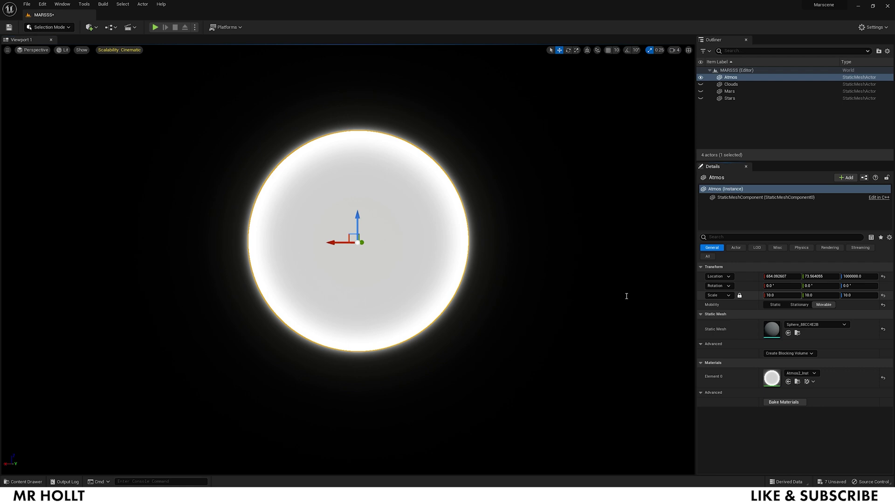
Scale the Atmos sphere uniformly to 10.2 and make the Mars sphere visible again.
type(".2")
key("Return")
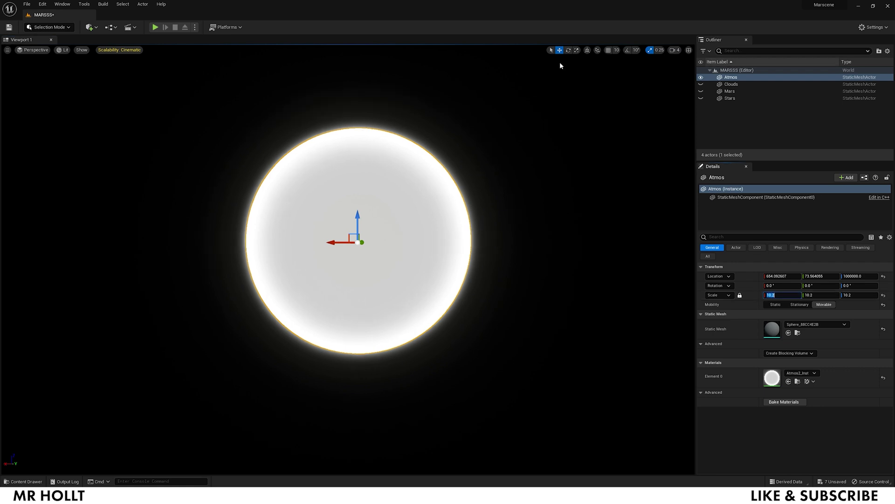
left_click(701, 91)
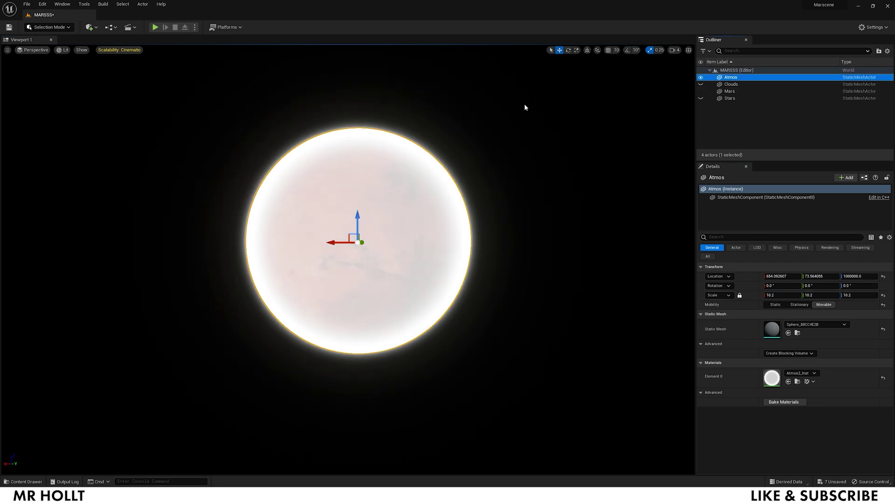
Open the Atmos2_Inst material instance and override its Color Intensituy with 0.2.
key("ctrl+space")
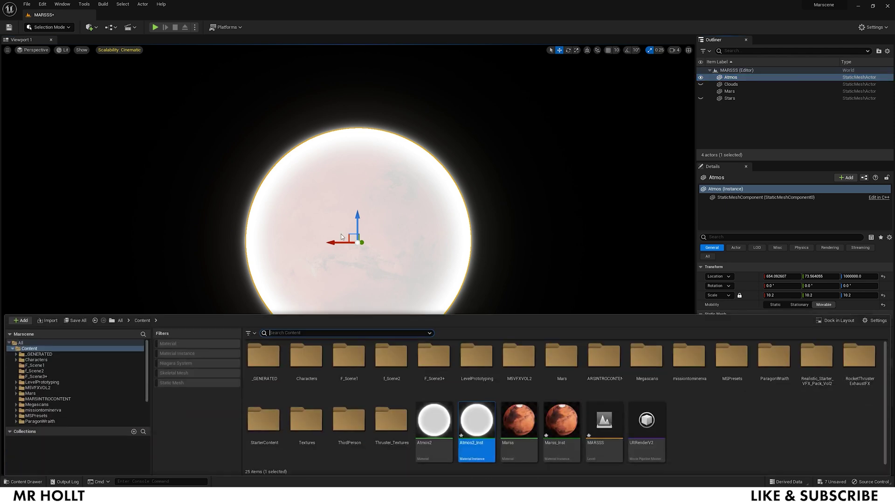
double_click(480, 423)
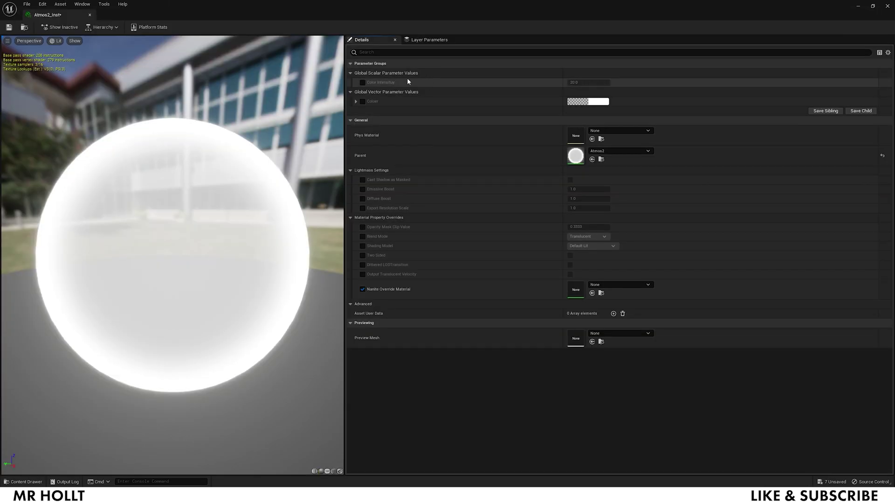
left_click(363, 83)
type("0.2")
key("Return")
Override the Coloer parameter with a light orange, about RGB 1.0, 0.57, 0.31, and save the material instance.
left_click(447, 105)
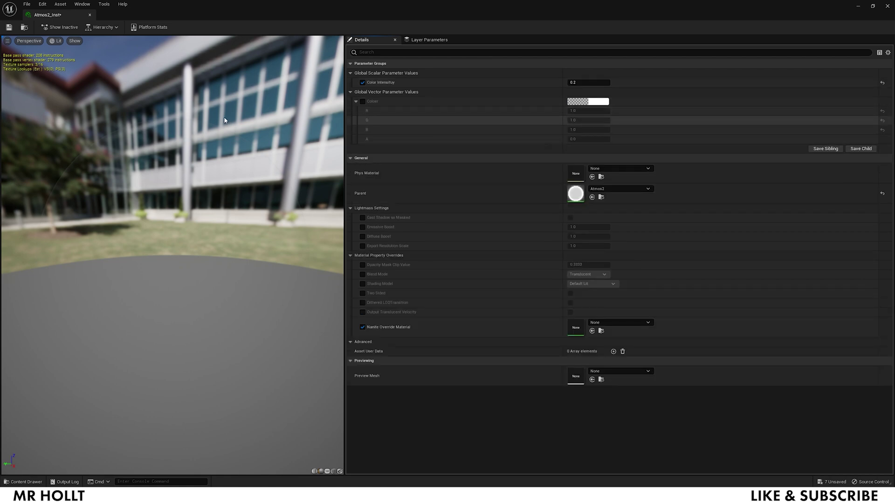
left_click(363, 101)
left_click(597, 101)
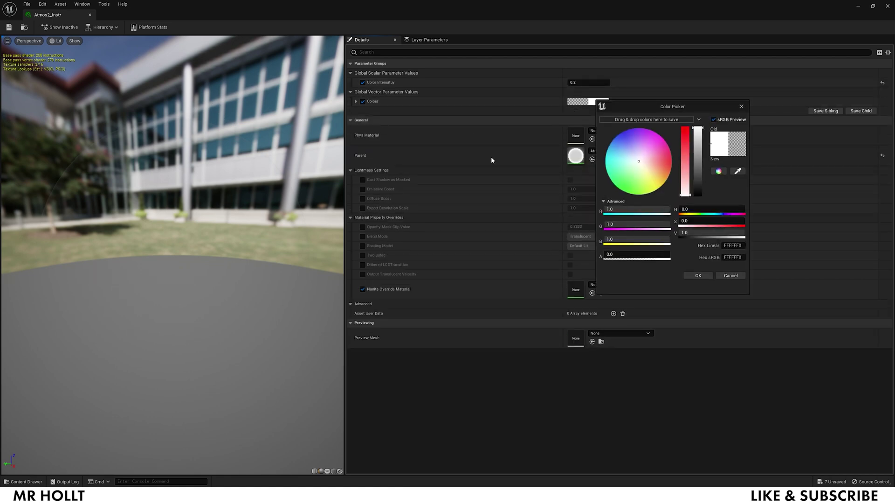
left_click_drag(639, 161, 652, 173)
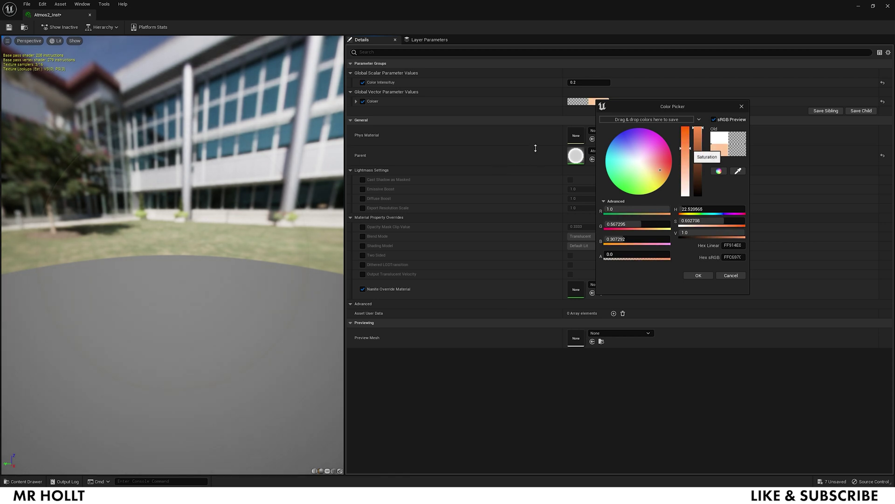
left_click(551, 274)
key("ctrl+s")
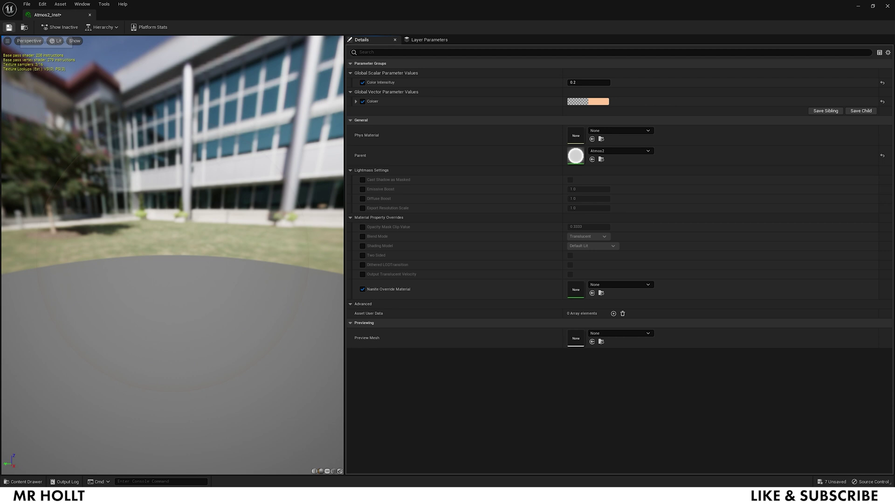
Close the Atmos2_Inst material instance and select the Atmos sphere in the MARSSS level.
left_click(90, 14)
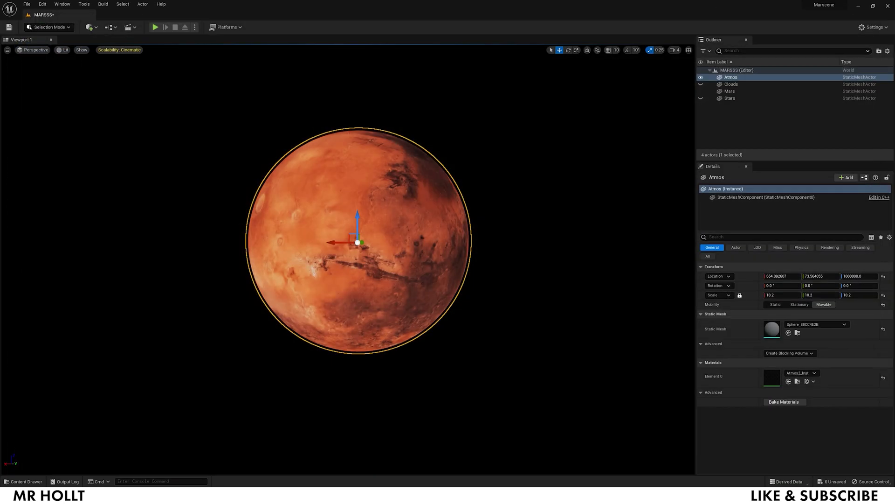
key("Escape")
left_click(731, 76)
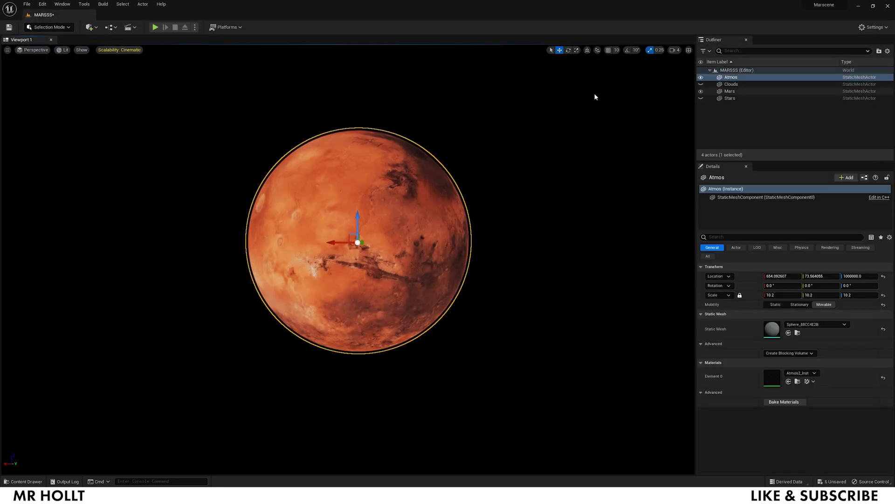
left_click(730, 91)
left_click(731, 77)
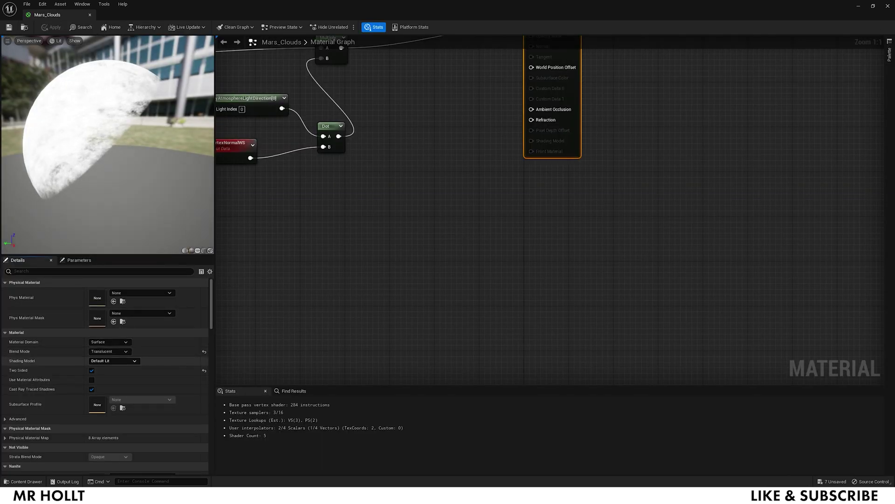
Examine the Cloud Noise group and the overall node layout of the Mars_Clouds material graph.
right_click_drag(310, 244, 538, 287)
scroll(402, 224, "down", 10)
right_click_drag(404, 220, 423, 266)
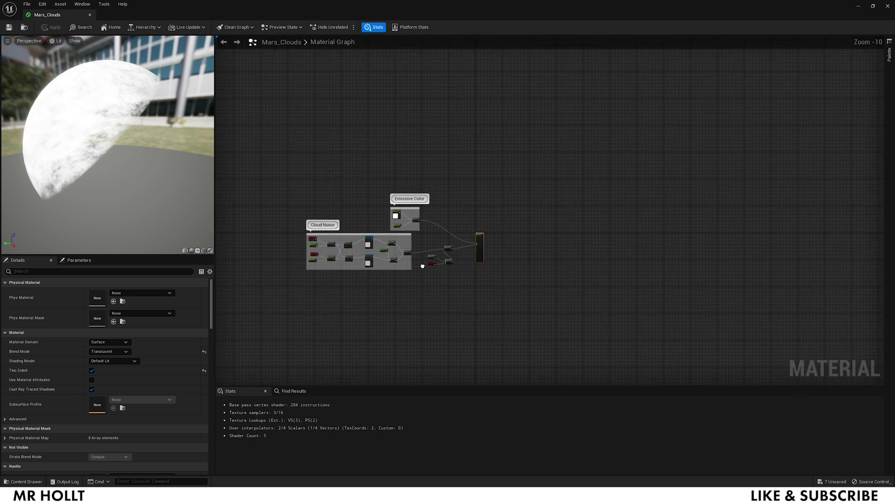
scroll(419, 263, "up", 7)
right_click_drag(589, 240, 219, 224)
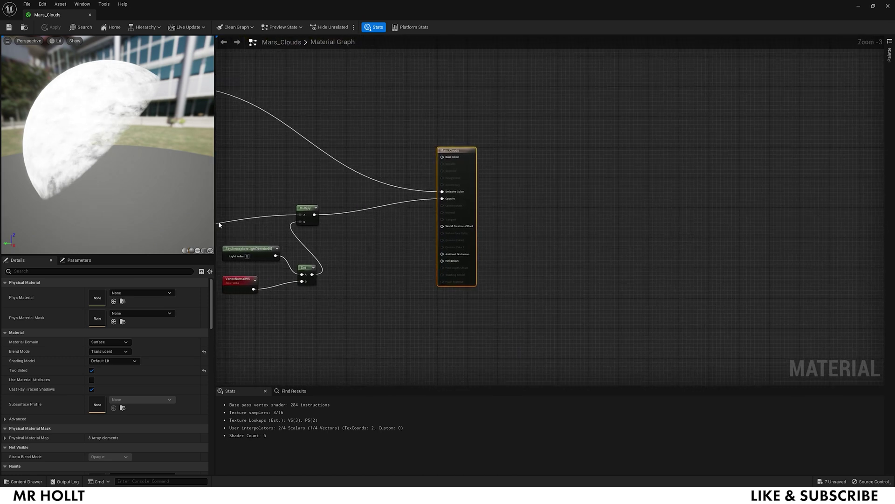
right_click_drag(342, 262, 863, 216)
mouse_move(523, 213)
right_mouse_down()
mouse_move(591, 236)
mouse_move(585, 247)
right_mouse_up()
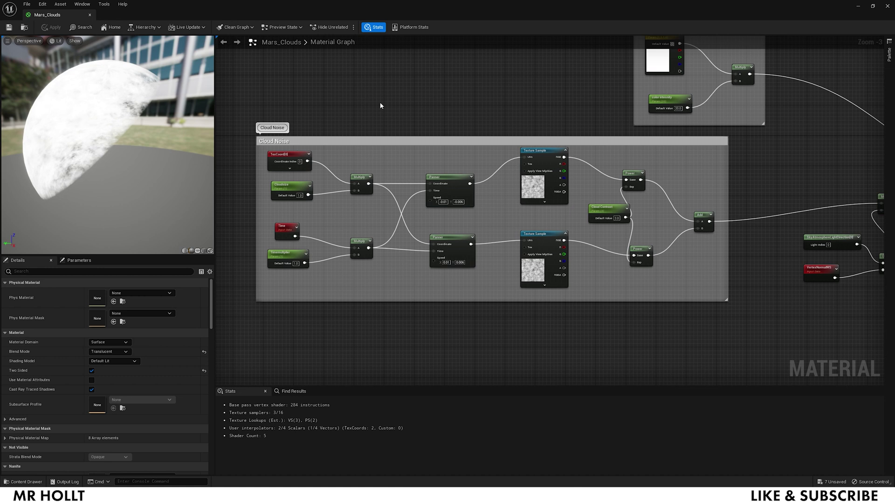
Examine the Emissive Color group and the light-direction nodes feeding Opacity in Mars_Clouds, and save the material.
right_click_drag(534, 101, 277, 260)
scroll(402, 182, "up", 3)
right_click_drag(515, 216, 523, 182)
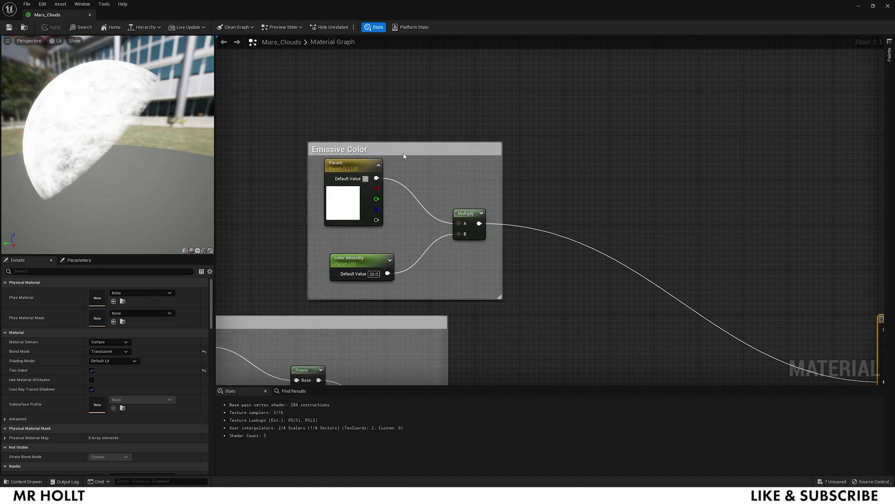
scroll(603, 200, "down", 3)
right_click_drag(471, 275, 349, 40)
scroll(518, 85, "up", 2)
right_click_drag(579, 92, 526, 131)
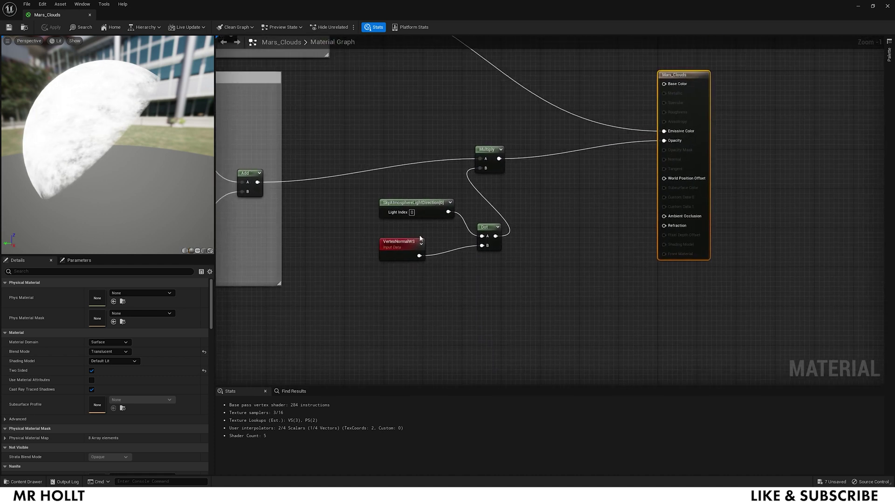
scroll(490, 119, "down", 4)
right_click_drag(490, 119, 579, 238)
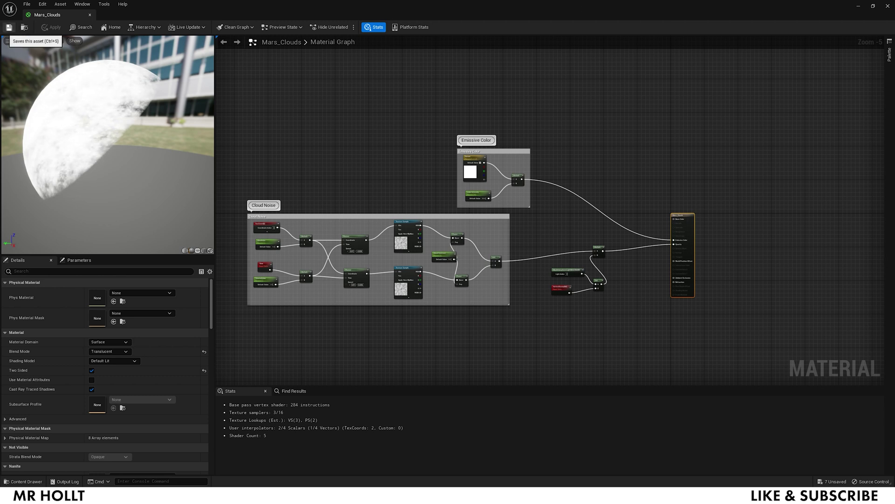
left_click(9, 28)
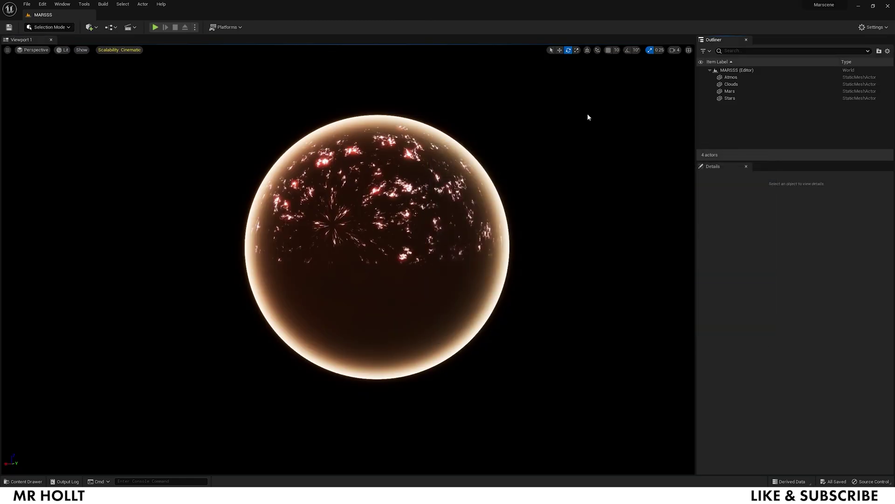
Add a directional light to the level and rotate it so that it lights the left side of the planet.
left_click(90, 27)
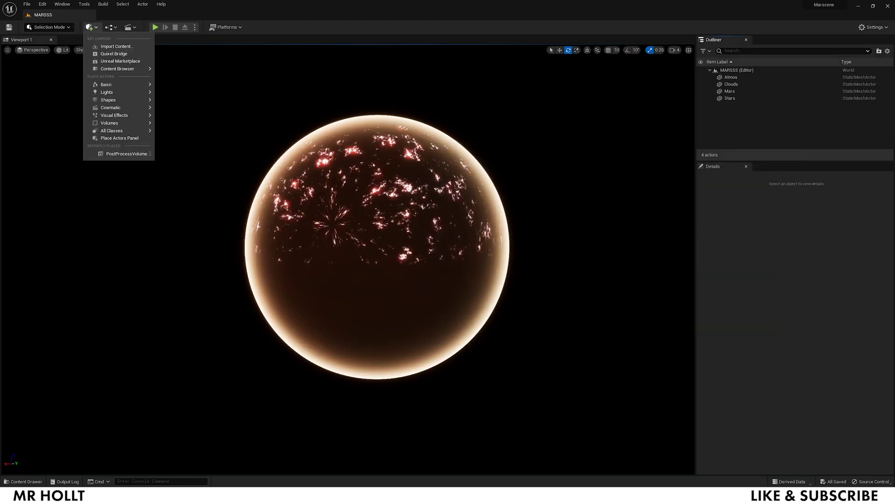
mouse_move(112, 92)
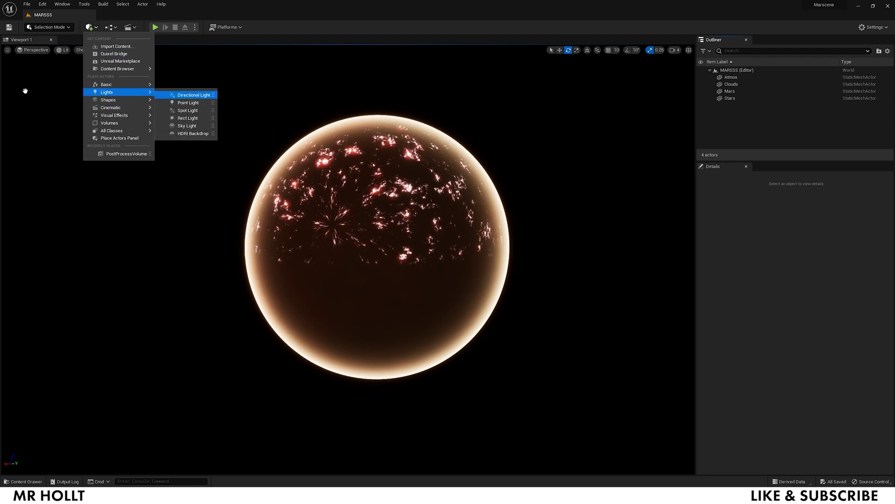
left_click(194, 95)
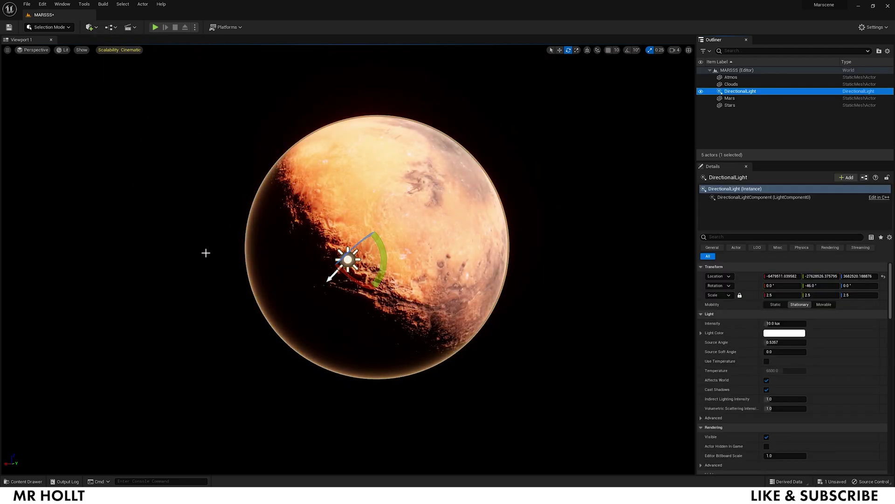
left_click_drag(359, 243, 251, 285)
left_click_drag(360, 290, 255, 294)
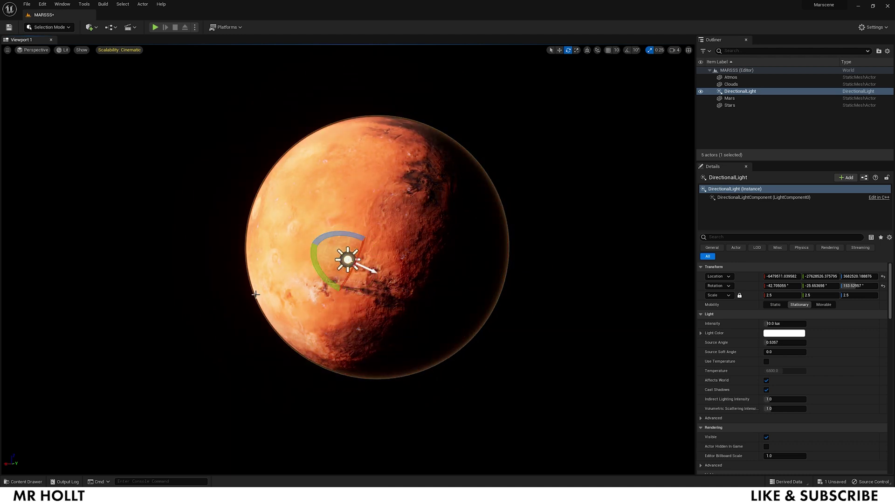
Rotate the directional light further so that it covers most of the planet's visible face.
left_click(200, 272)
left_click_drag(200, 272, 122, 250)
left_click_drag(201, 252, 201, 252)
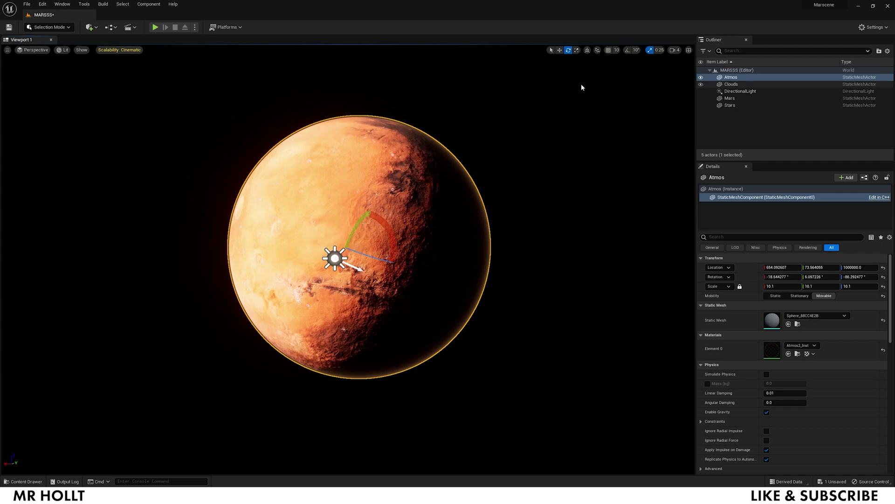
left_click(740, 90)
left_click_drag(304, 267, 336, 287)
Select the Stars sphere and create a new material with the default name in the Content folder.
left_click(573, 108)
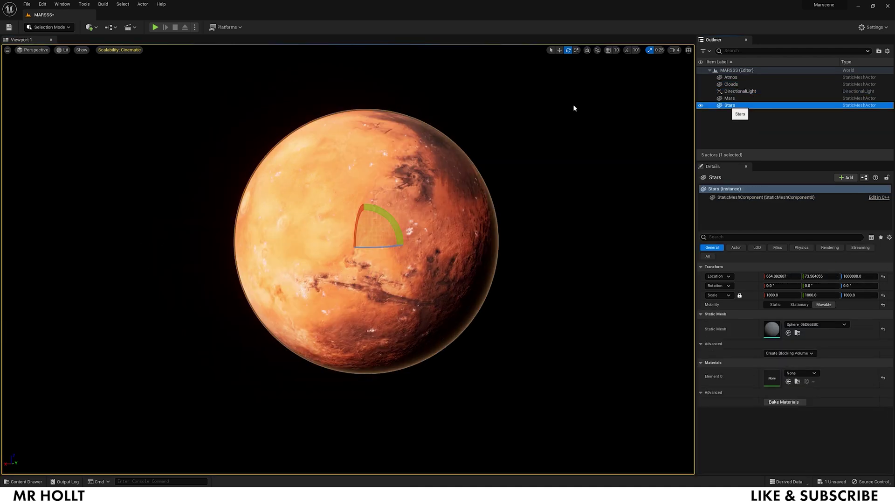
key("ctrl+space")
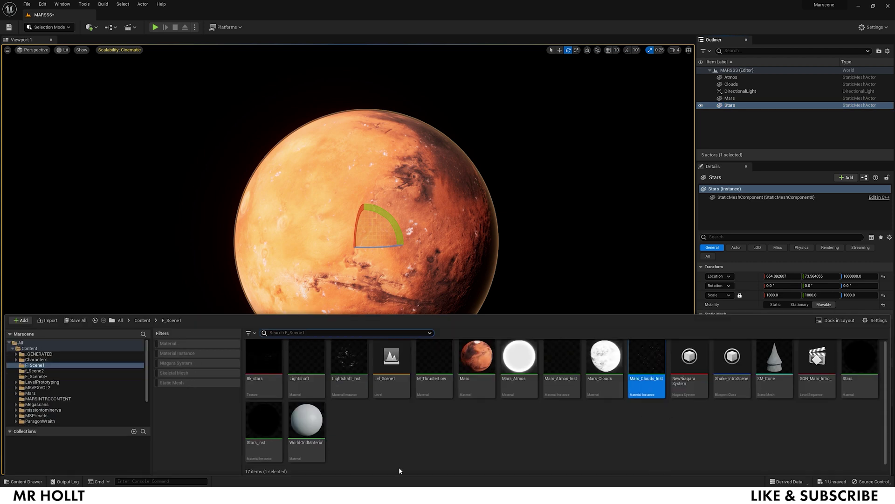
left_click(30, 348)
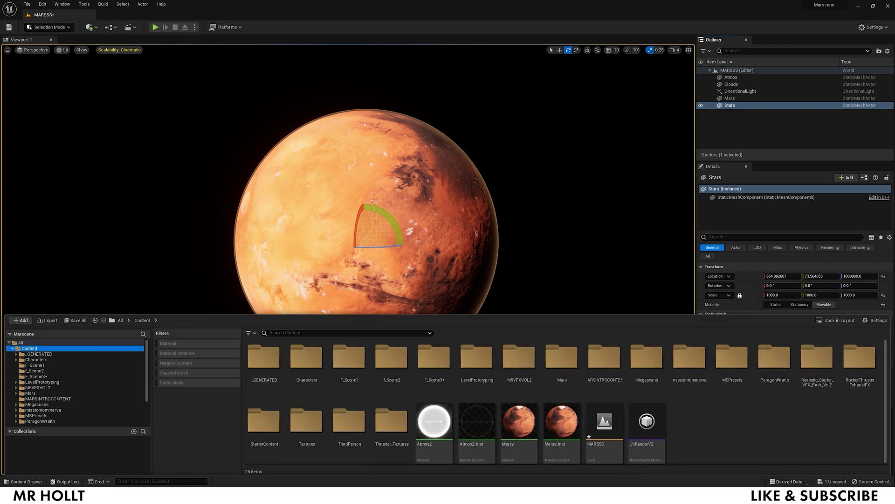
right_click(712, 417)
left_click(736, 236)
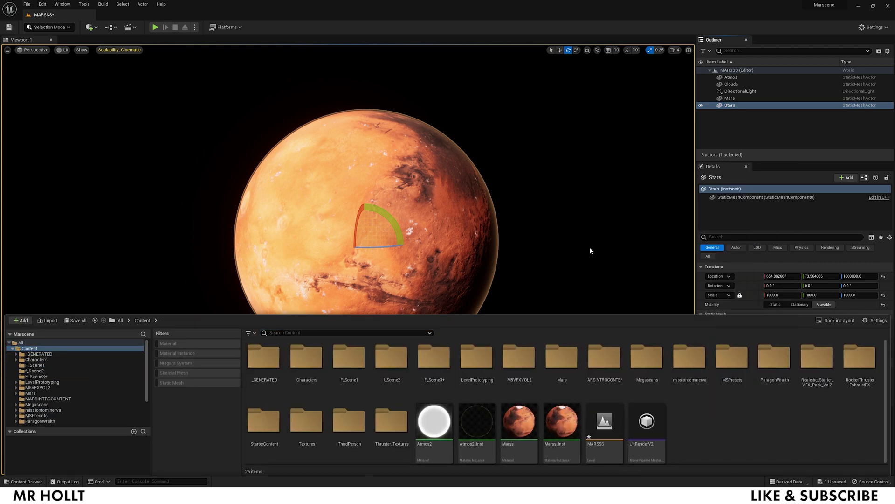
key("Return")
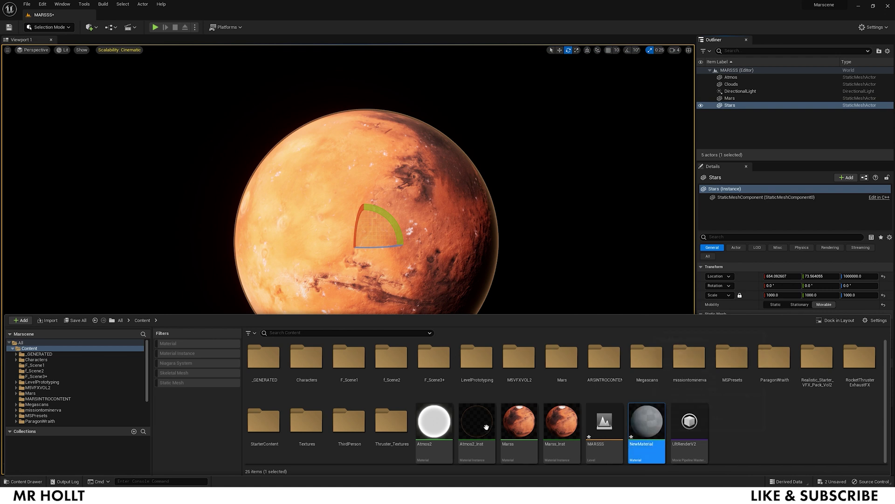
Open the new material, enable Two Sided, and set its Blend Mode to Translucent.
double_click(646, 429)
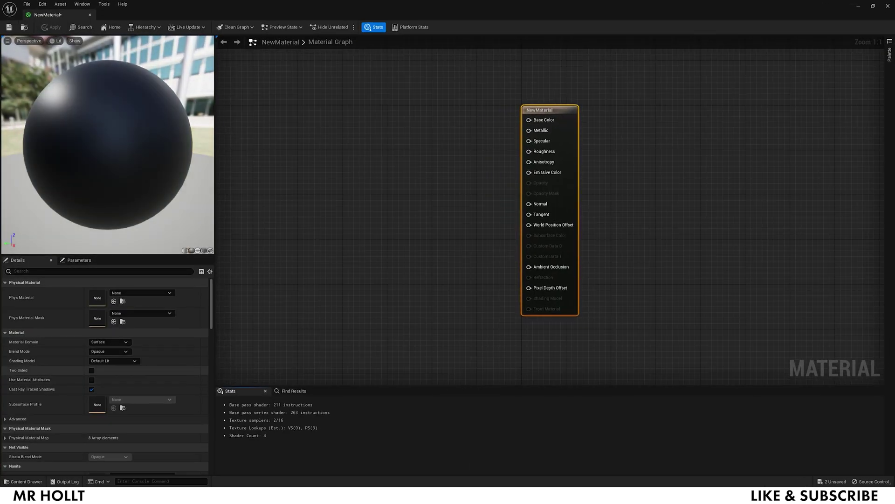
left_click(92, 370)
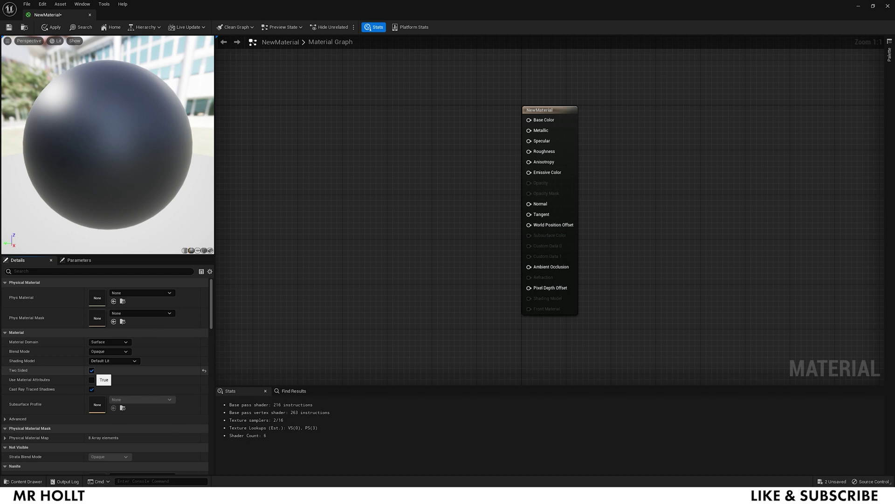
left_click(109, 352)
left_click(108, 372)
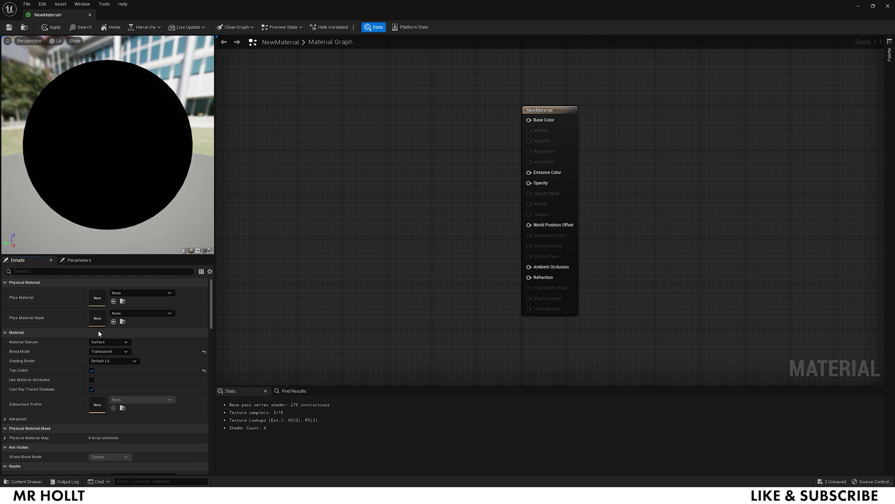
Add a SkyAtmosphereLightDiskLuminance node and place it above and well to the left of the material output node.
right_click(315, 127)
type("skys")
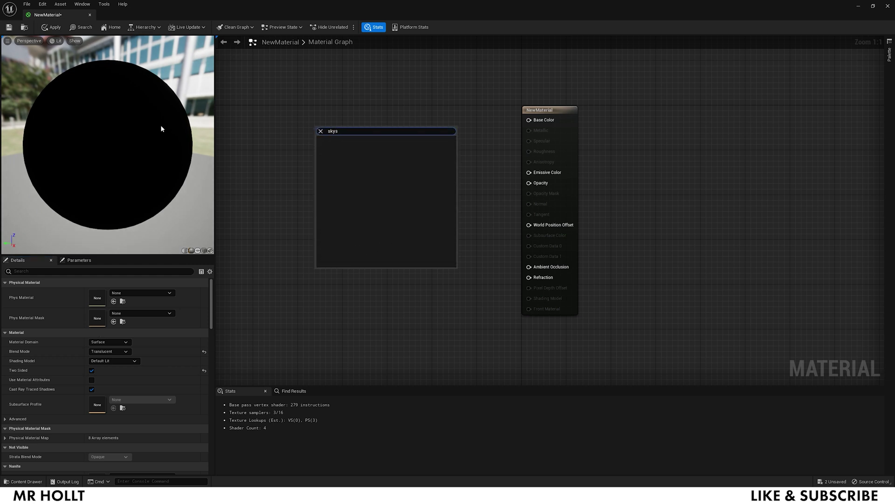
key("BackSpace")
type("a")
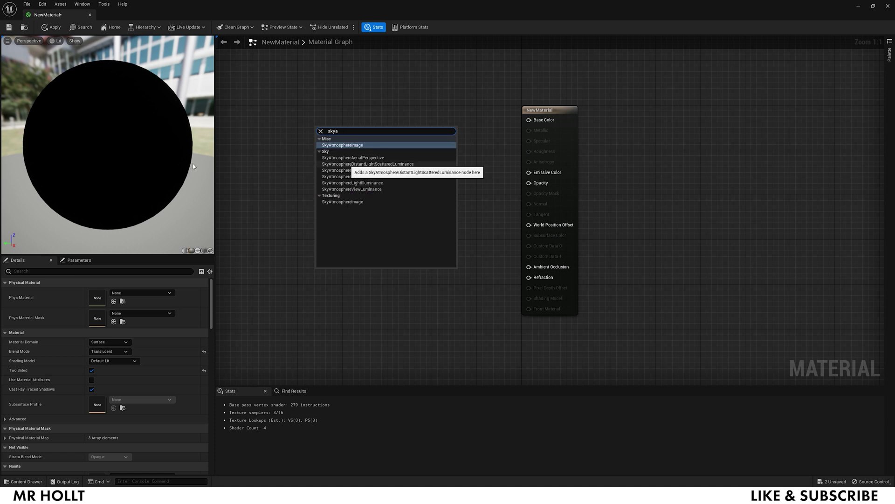
left_click(364, 176)
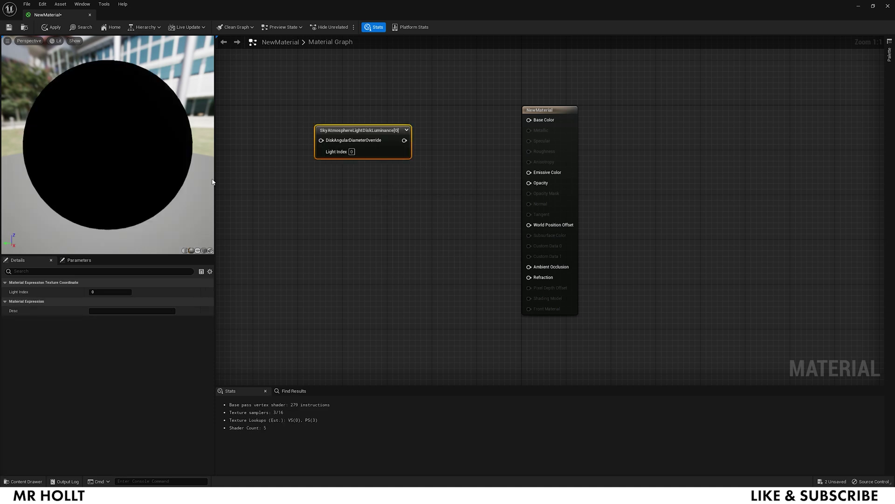
left_click_drag(359, 131, 319, 83)
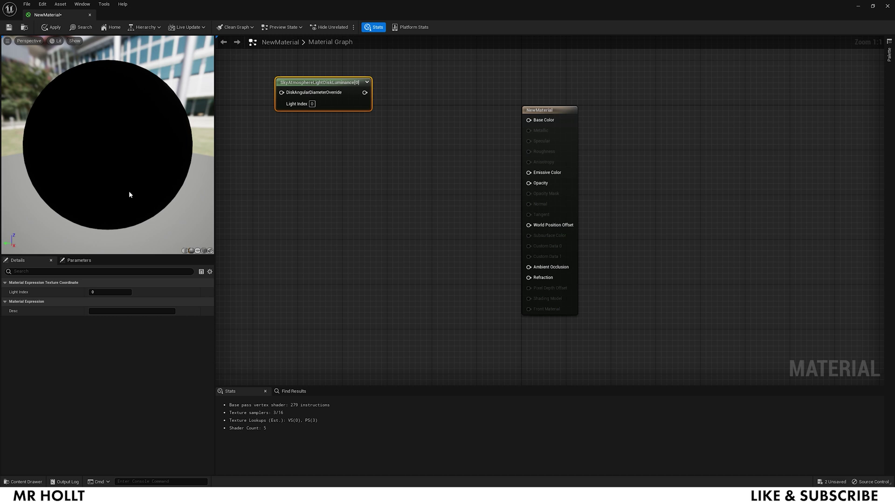
right_click_drag(351, 217, 342, 217)
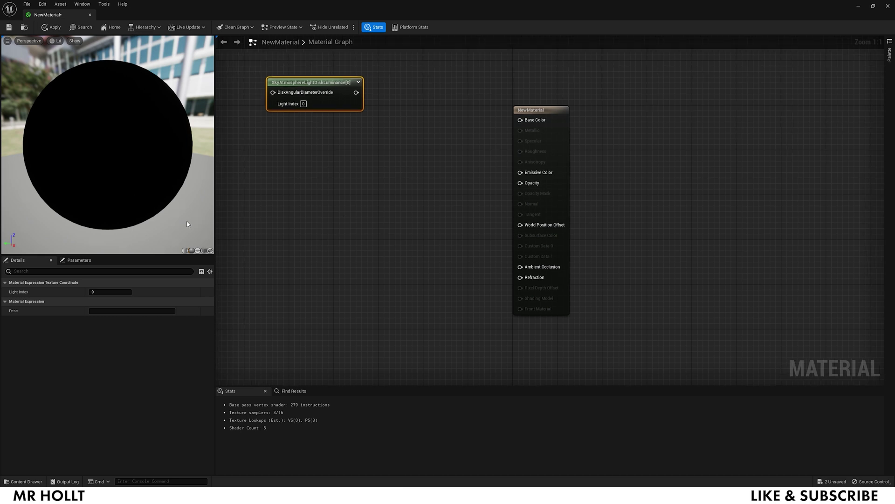
Add a scalar parameter named brightness below the SkyAtmosphereLightDiskLuminance node.
key("s")
left_click(285, 260)
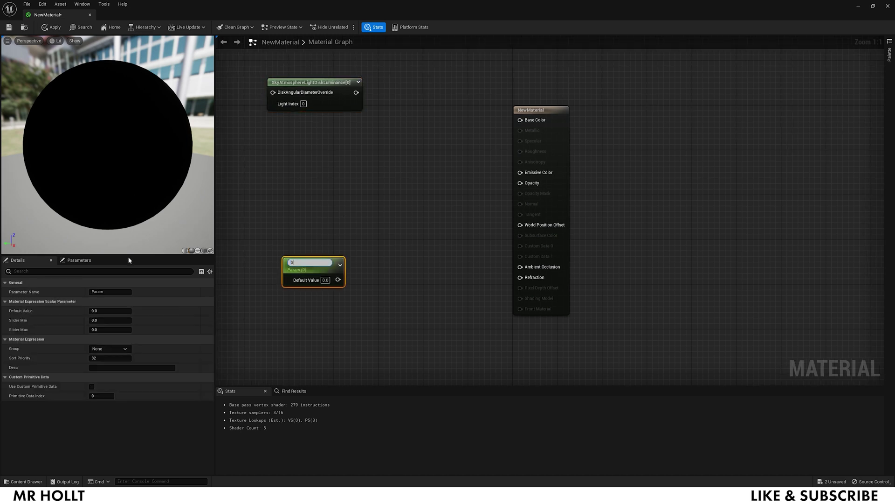
key("Return")
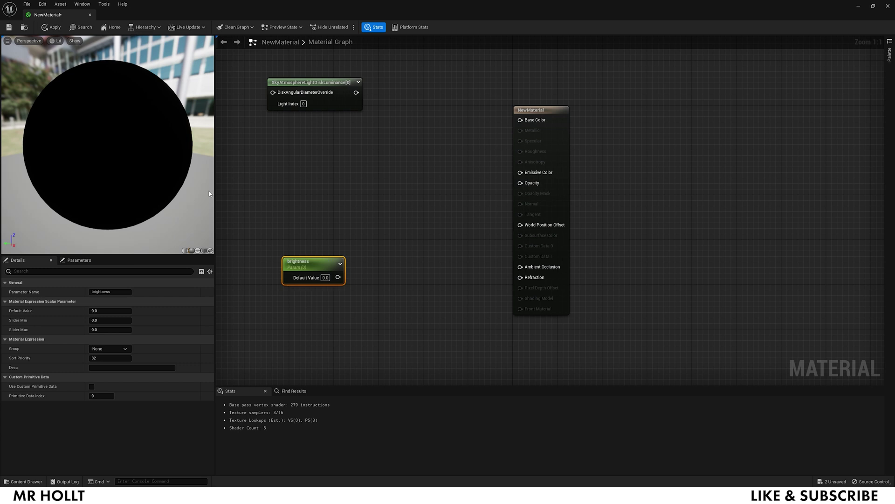
Connect brightness to B of a new Multiply, combine Multiply with SkyAtmosphereLightDiskLuminance in a new Add node, and feed Add into Emissive Color.
left_click(383, 194)
mouse_move(338, 277)
left_mouse_down()
mouse_move(383, 217)
mouse_move(520, 172)
left_mouse_up()
key("a")
left_click(459, 167)
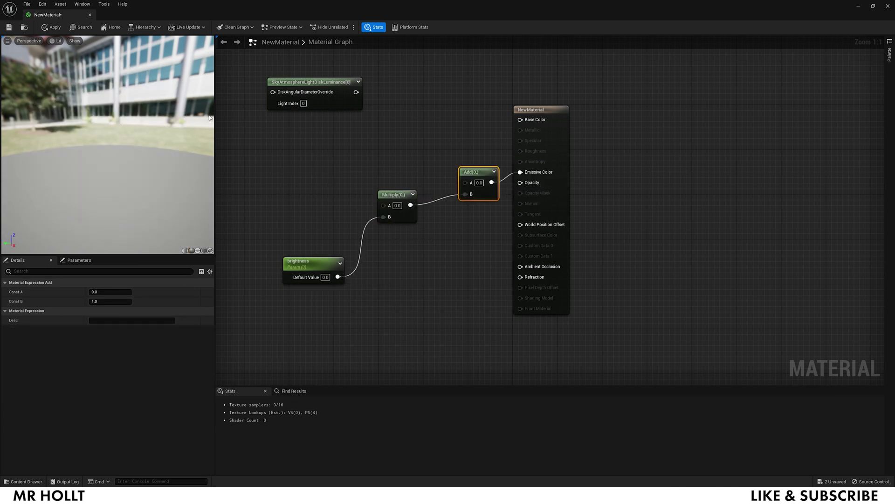
left_click_drag(356, 92, 462, 182)
left_click_drag(461, 182, 465, 183)
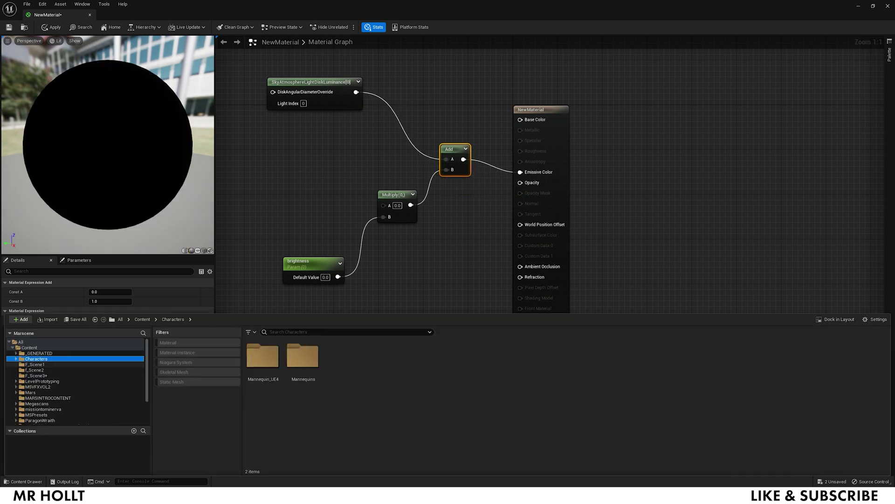
Bring in the 8k_stars texture from F_Scene1, connect its RGB to input A of Multiply, and apply the material changes.
left_click(35, 364)
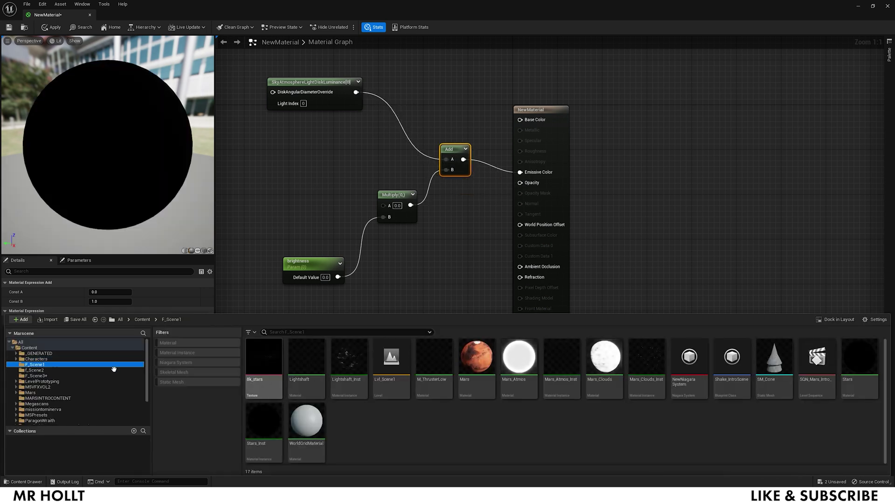
left_click_drag(264, 361, 383, 205)
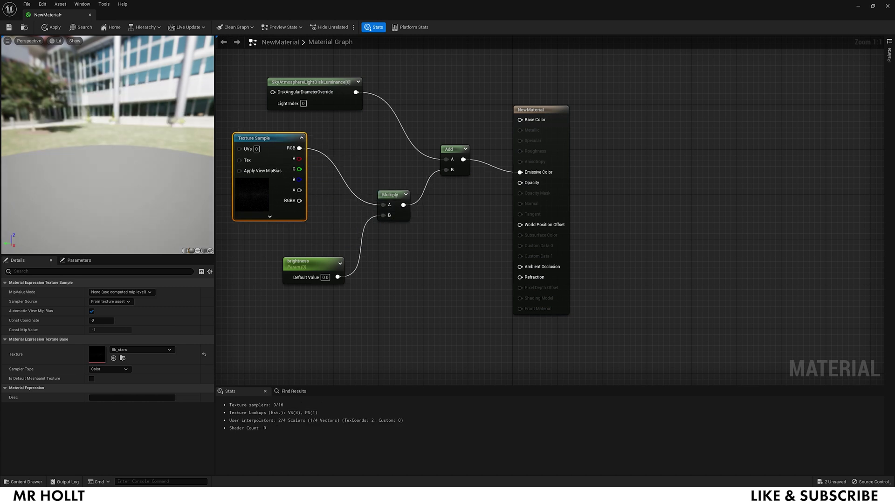
left_click(50, 27)
left_click(541, 109)
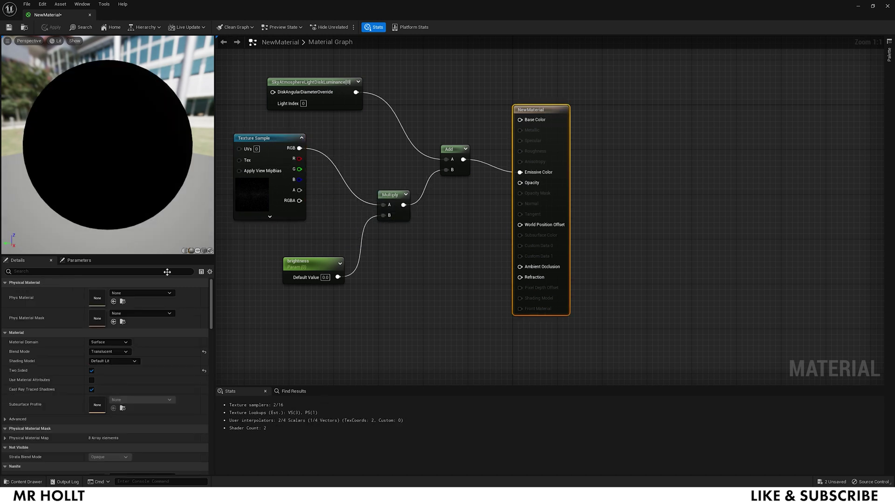
Set the brightness parameter's default value to 0.2, then apply and save the material.
left_click(325, 277)
type("0.2")
key("Return")
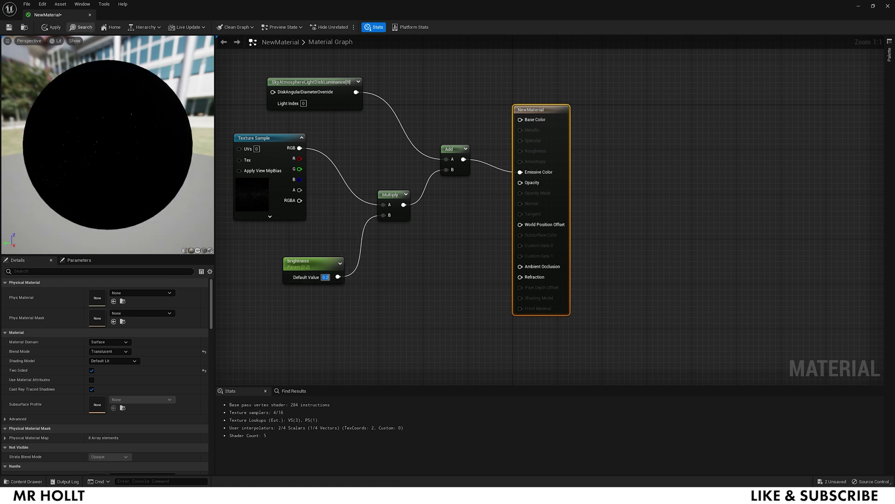
left_click(51, 27)
left_click(8, 27)
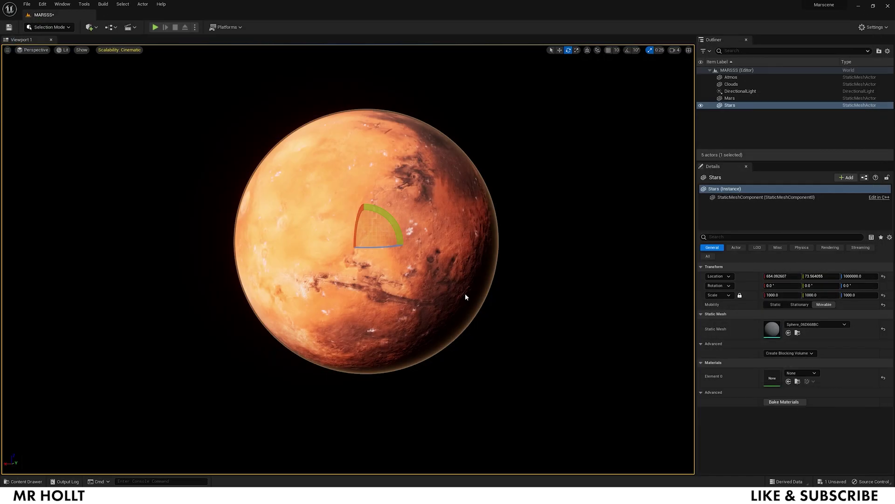
Rename the NewMaterial asset in the Content folder as Starss.
key("ctrl+space")
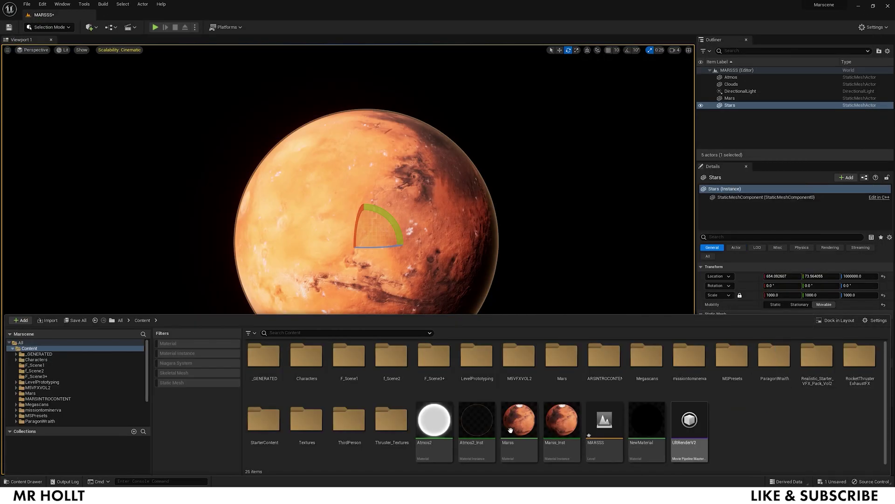
right_click(647, 422)
left_click(677, 297)
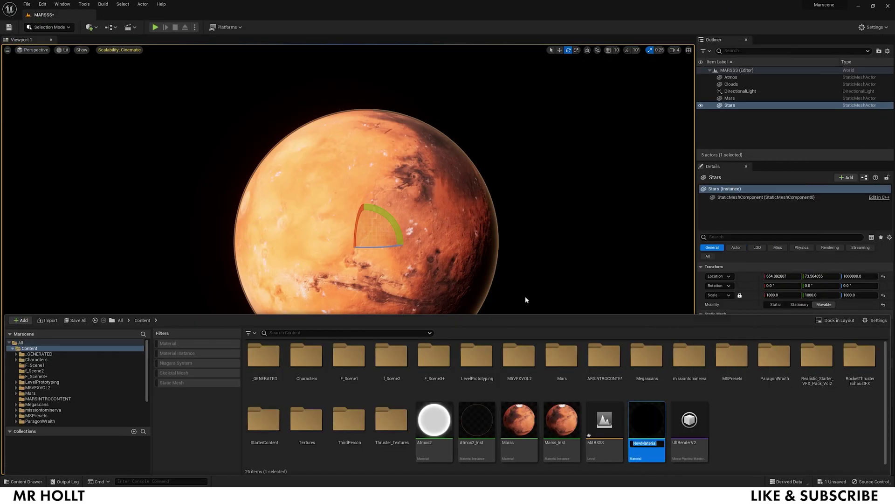
type("Starss")
key("Return")
Create a material instance of Starss and assign it to Element 0 of the Stars sphere.
right_click(645, 407)
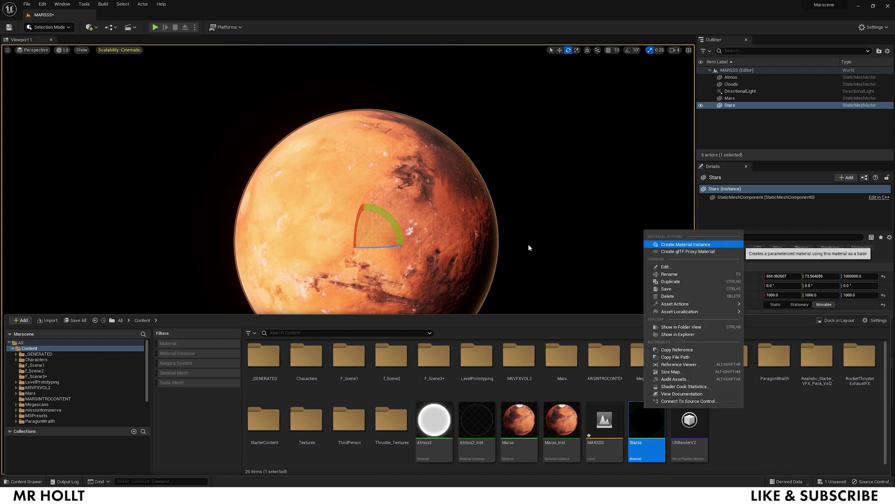
key("Return")
left_click(730, 105)
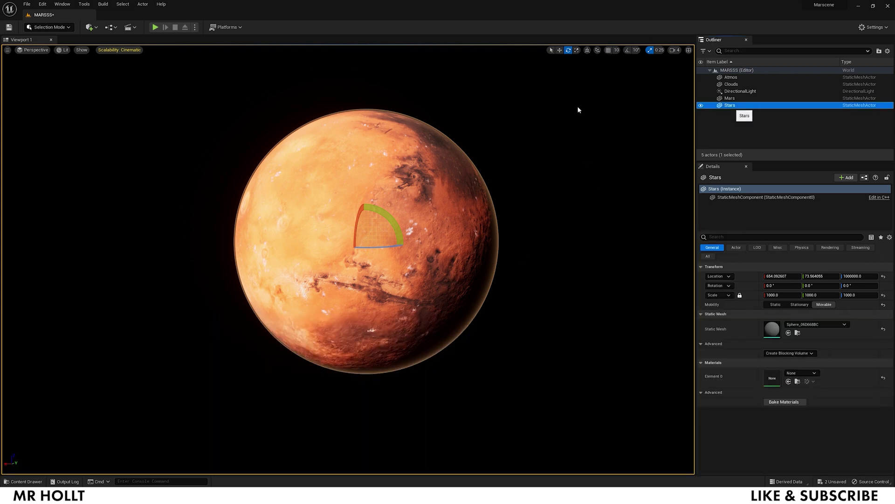
left_click(788, 381)
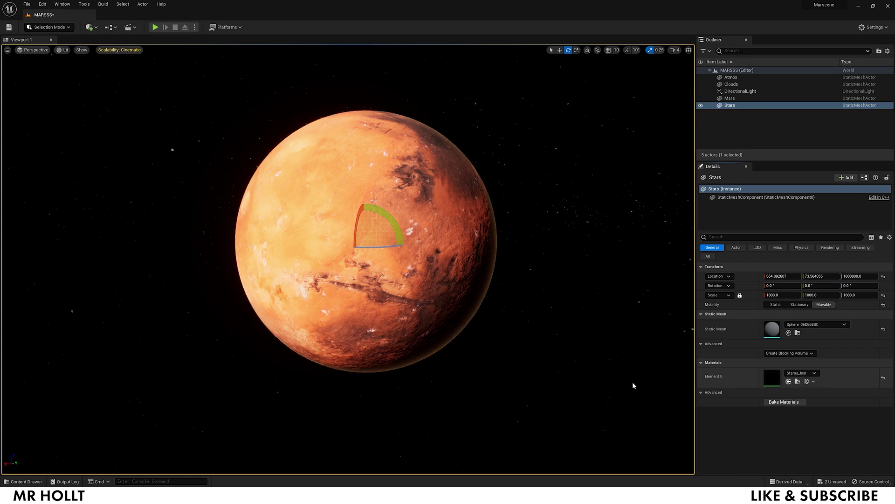
right_click_drag(366, 241, 67, 233)
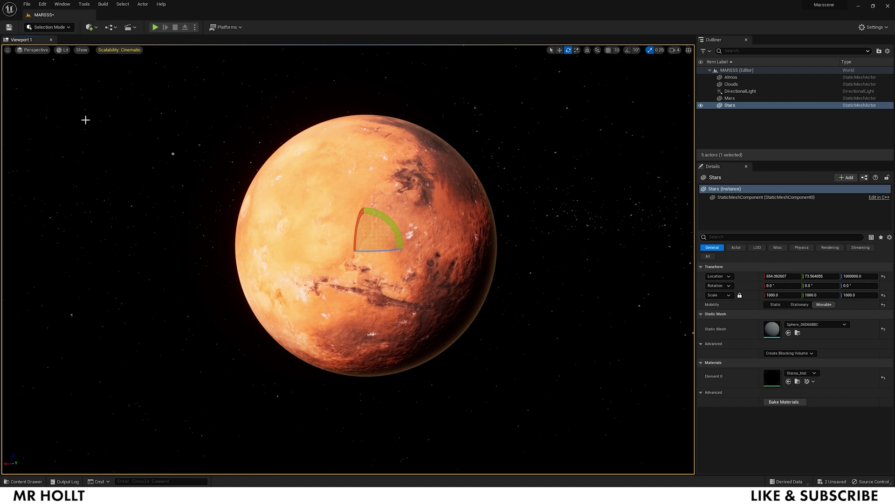
Override the brightness parameter in the Starss_Inst material instance, raise it to several thousand, and save the instance.
left_click(798, 381)
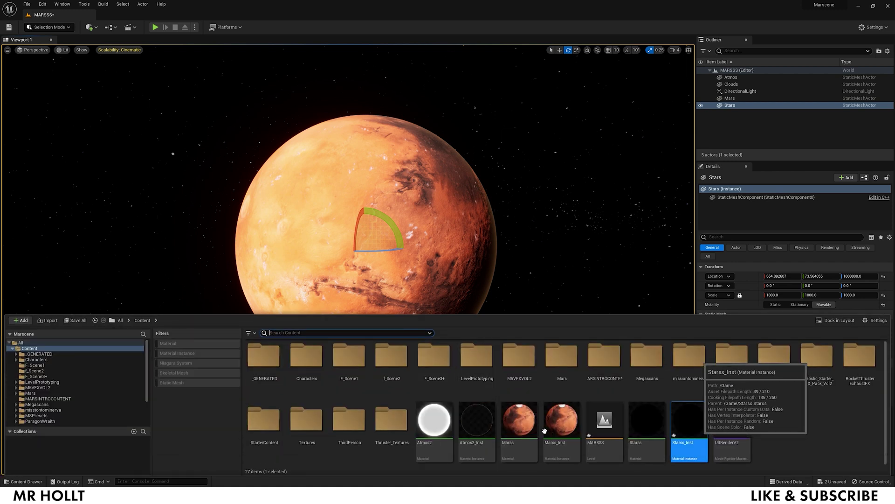
double_click(686, 418)
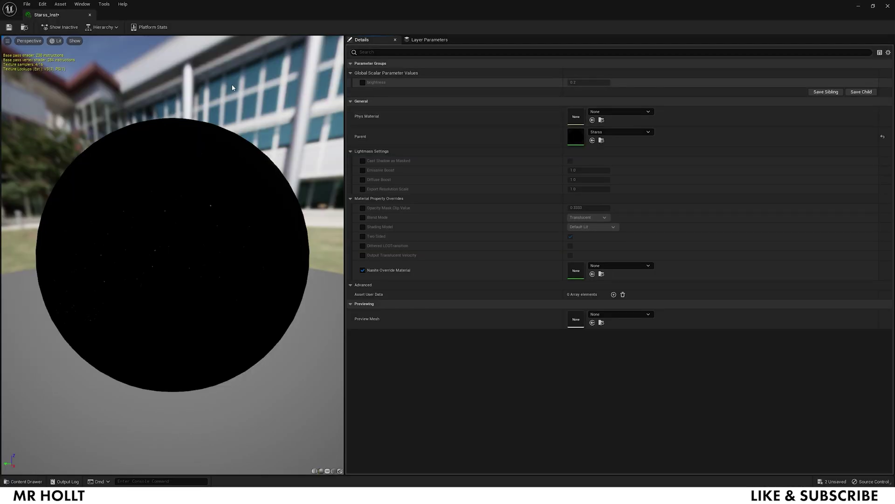
left_click(363, 82)
left_click_drag(588, 82, 646, 10)
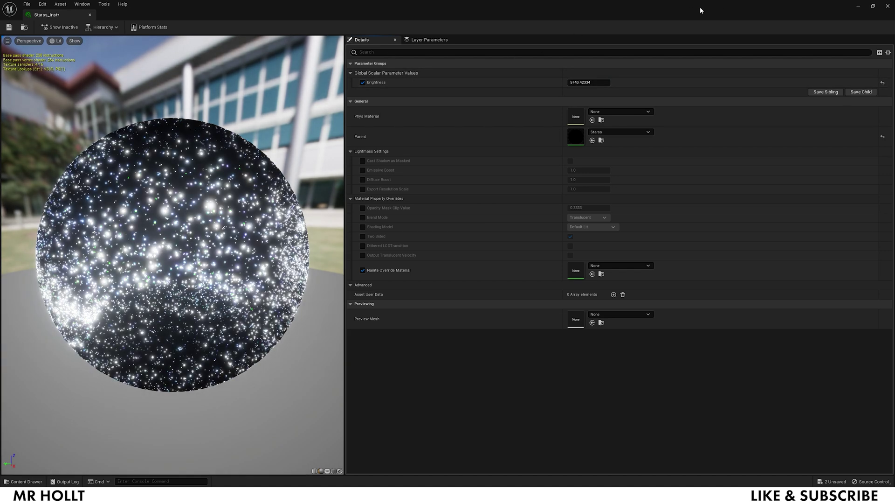
key("ctrl+s")
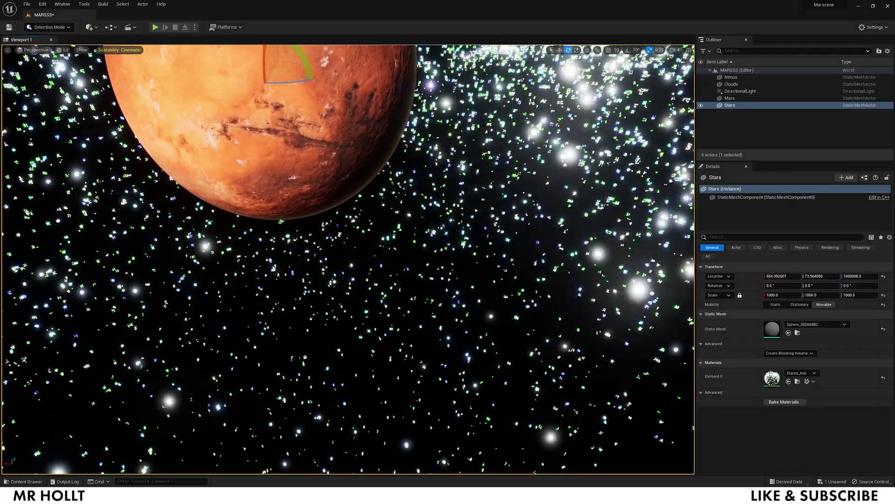
right_click_drag(348, 259, 382, 237)
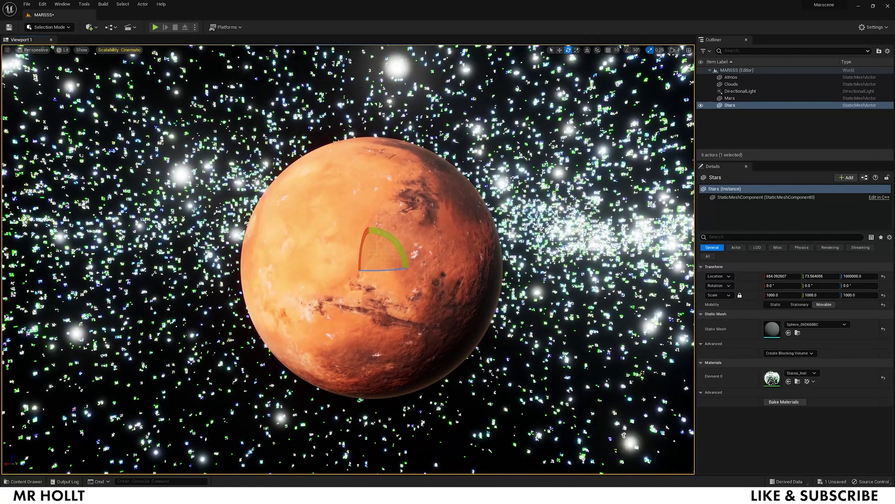